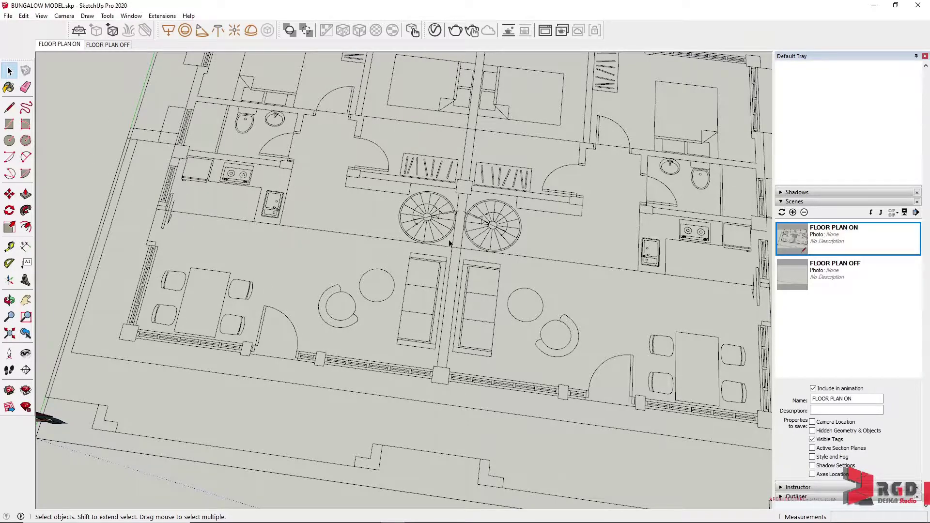
Draw a rectangle across the front living areas of both units, snapping to the inner corners of the plan's walls
click(10, 127)
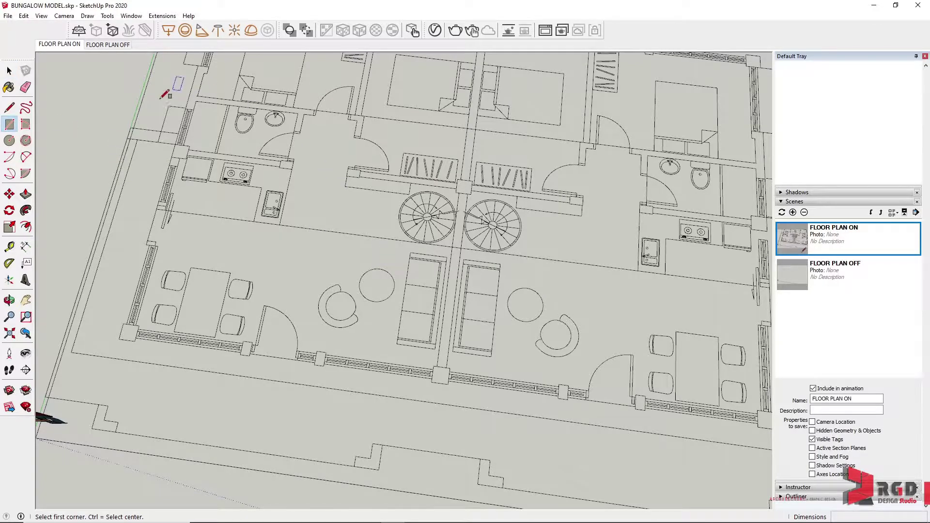
scroll(150, 245, up, 3)
click(150, 245)
scroll(204, 349, down, 3)
scroll(664, 323, up, 3)
click(656, 313)
click(678, 333)
scroll(688, 334, down, 4)
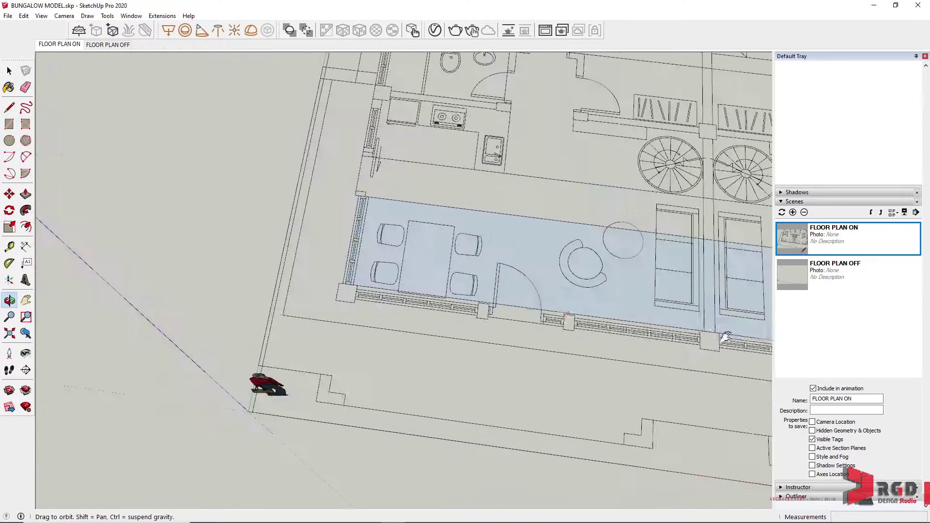
Draw rectangles over the front wall and its corner columns, including a 6400 x 75 mm strip along the window bays
scroll(344, 288, up, 3)
click(330, 304)
scroll(604, 333, up, 5)
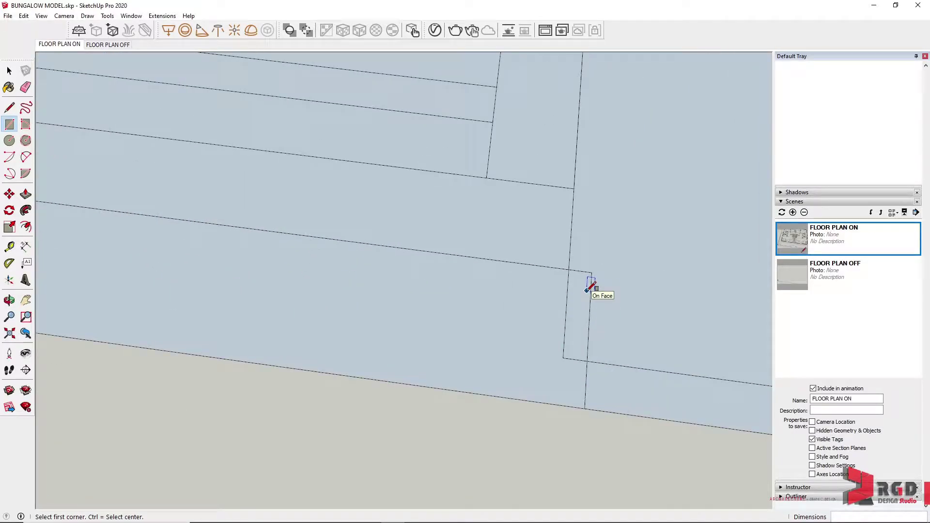
scroll(533, 288, down, 5)
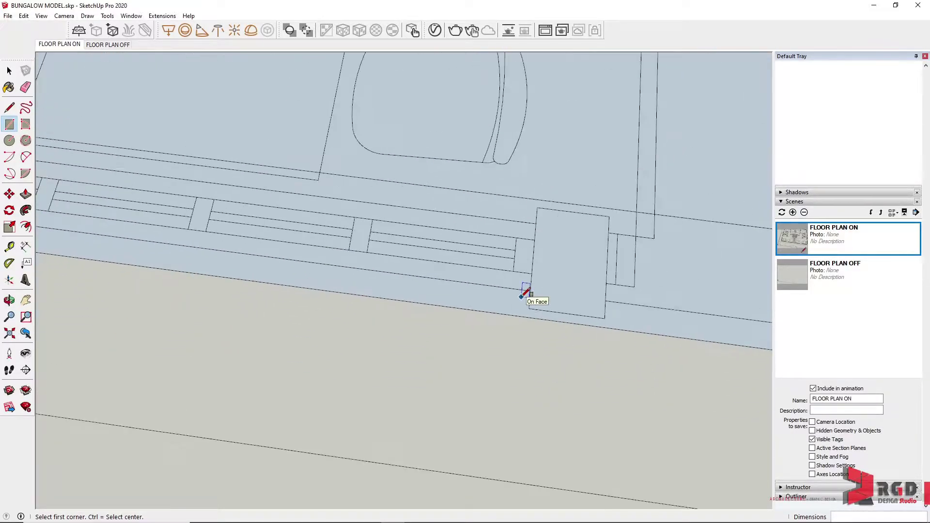
scroll(205, 288, down, 2)
shift+middle_drag(94, 239, 189, 266)
scroll(188, 264, up, 4)
scroll(232, 280, down, 1)
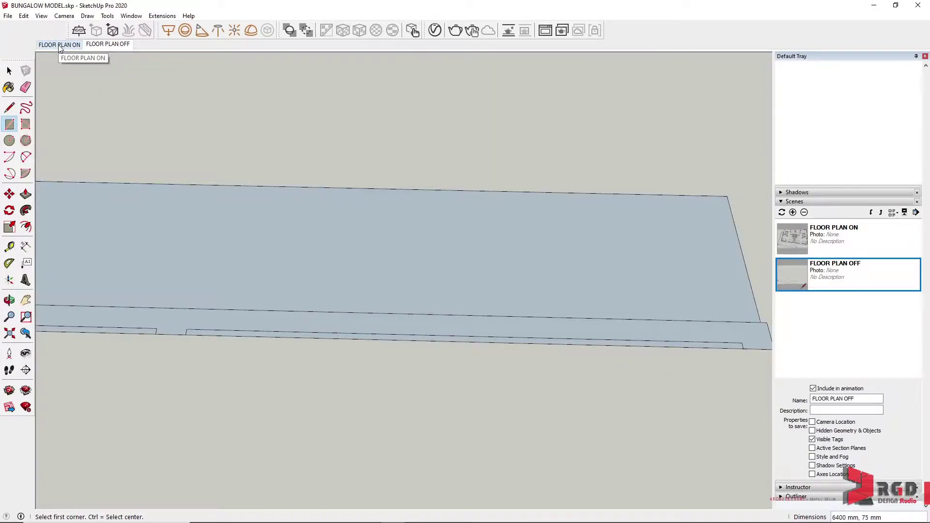
Alternate between the FLOOR PLAN ON and FLOOR PLAN OFF scenes to compare the traced faces with the drawing
click(59, 45)
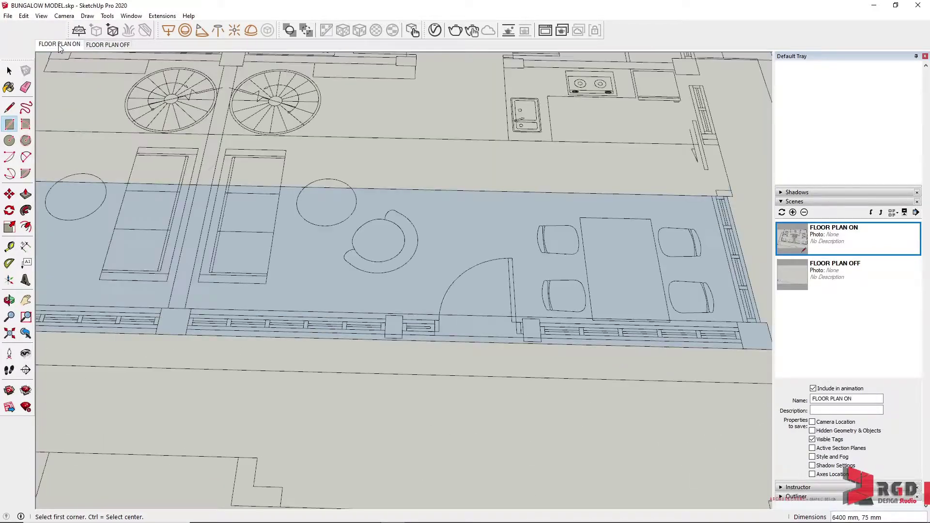
click(108, 44)
click(64, 46)
click(107, 45)
click(65, 45)
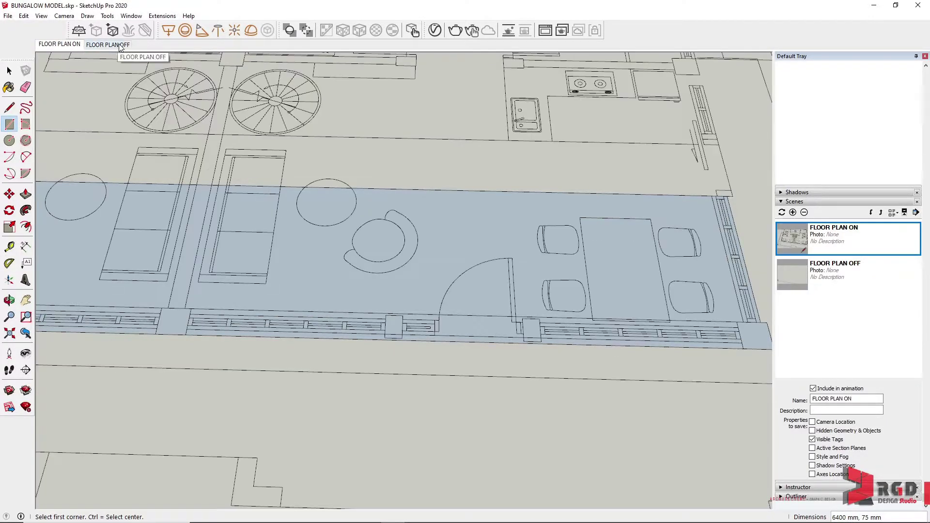
Erase the thin strip in front of the right-hand unit's front wall and trace the projecting columns with rectangles
click(25, 87)
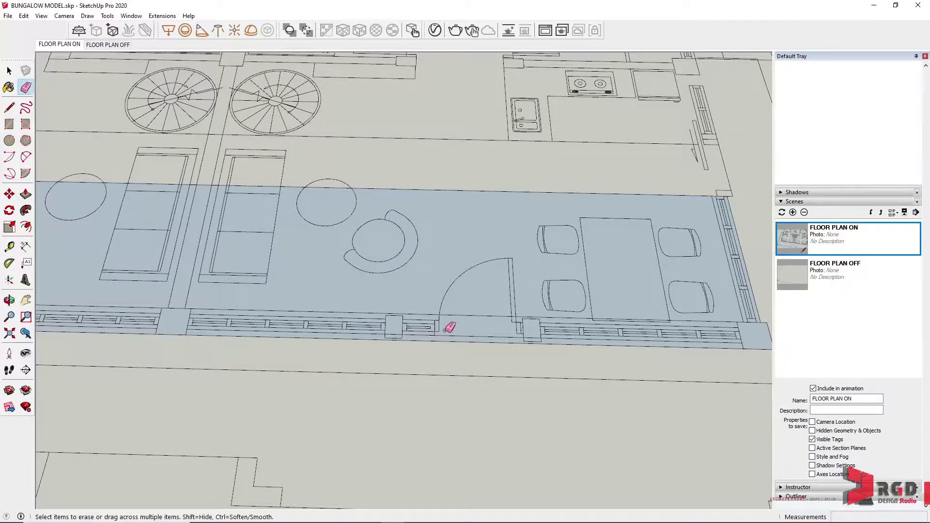
click(463, 341)
key(Page_Down)
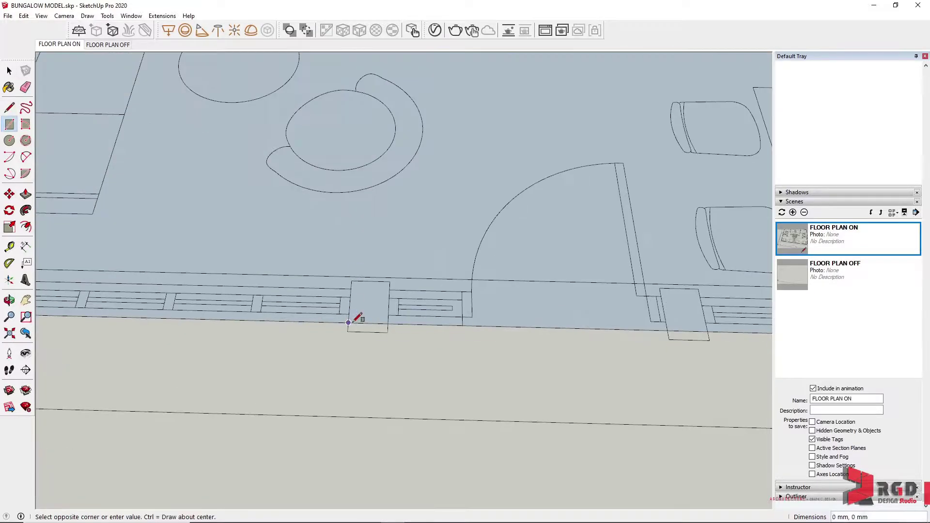
scroll(370, 322, down, 3)
click(248, 298)
click(145, 300)
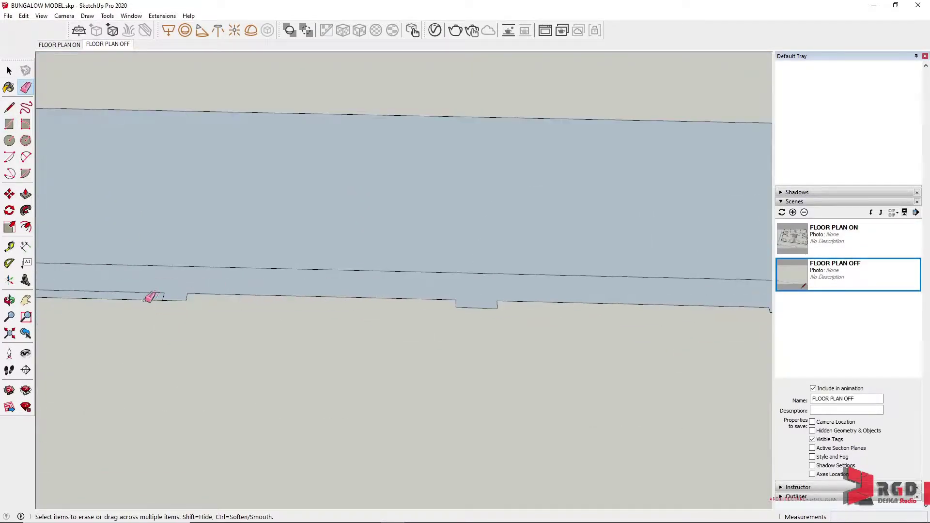
Erase the remaining thin strip in front of the left-hand window bays and show the floor plan again
shift+middle_drag(145, 300, 622, 301)
scroll(427, 303, up, 3)
click(425, 296)
scroll(436, 223, down, 5)
key(space)
key(Page_Up)
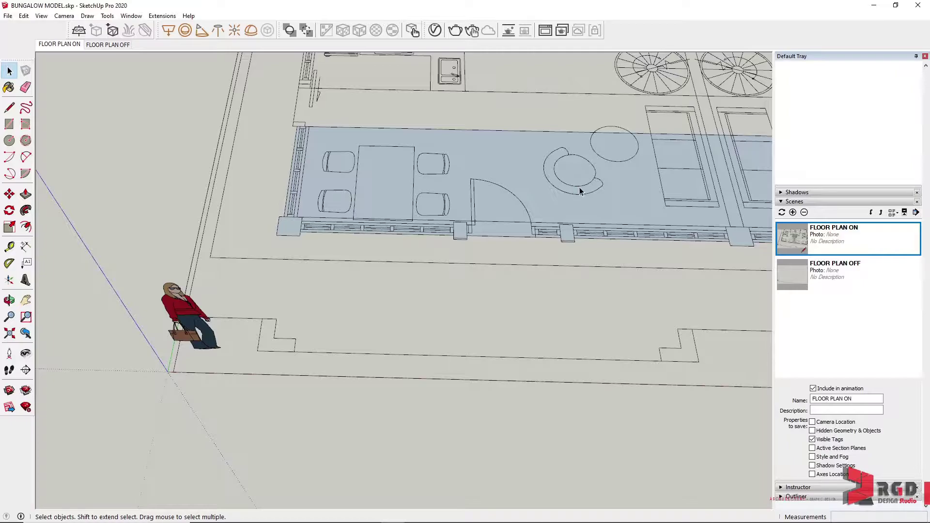
Draw a rectangle over the middle of the plan behind the living areas and erase the edge shared with the front face
middle_click(664, 154)
shift+middle_drag(663, 154, 695, 207)
shift+middle_drag(75, 269, 82, 331)
scroll(252, 249, down, 3)
shift+middle_drag(278, 243, 314, 269)
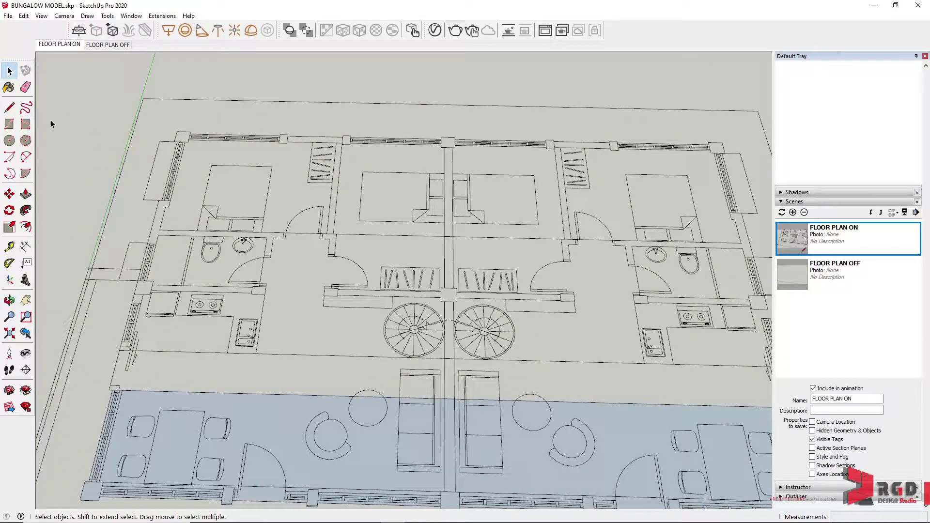
click(9, 124)
click(742, 213)
click(110, 390)
click(99, 45)
click(26, 87)
click(329, 396)
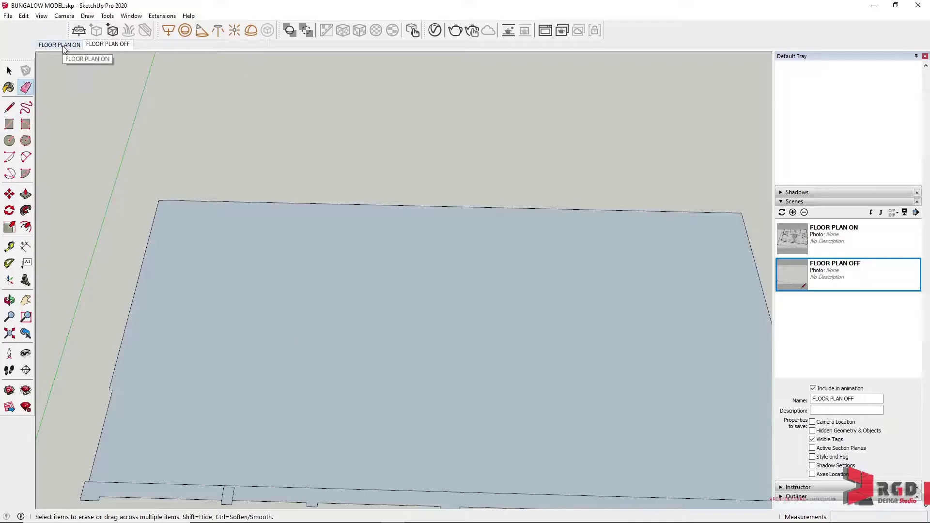
Extend the floor face to the inner side of the rear wall and erase the dividing edge across the bedrooms
click(60, 45)
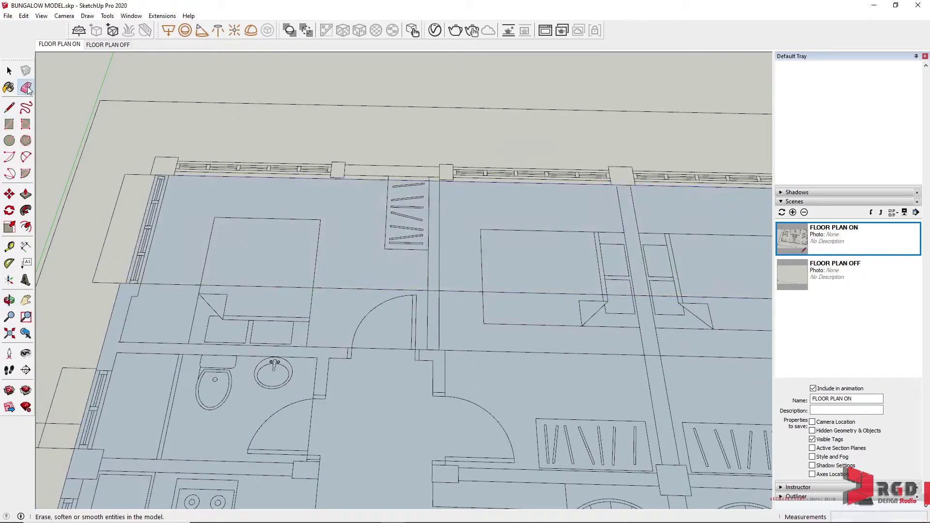
click(388, 291)
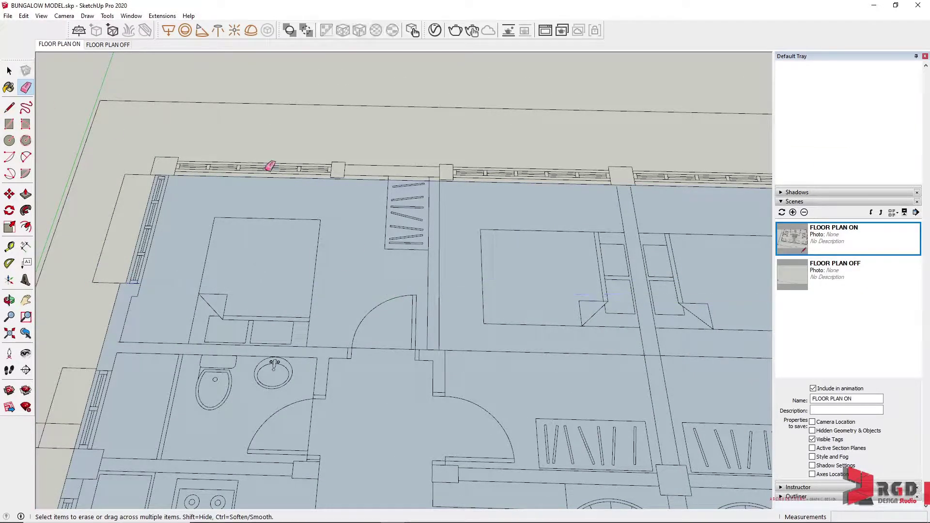
click(9, 70)
key(ctrl+a)
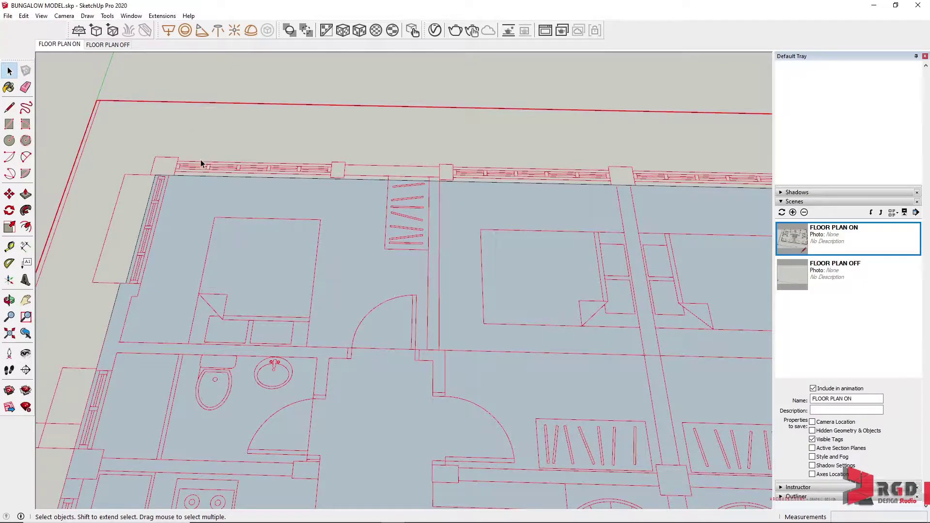
click(101, 103)
Cover the rear wall and its windows with a rectangle and erase the edge shared with the floor face
click(11, 126)
scroll(499, 204, up, 8)
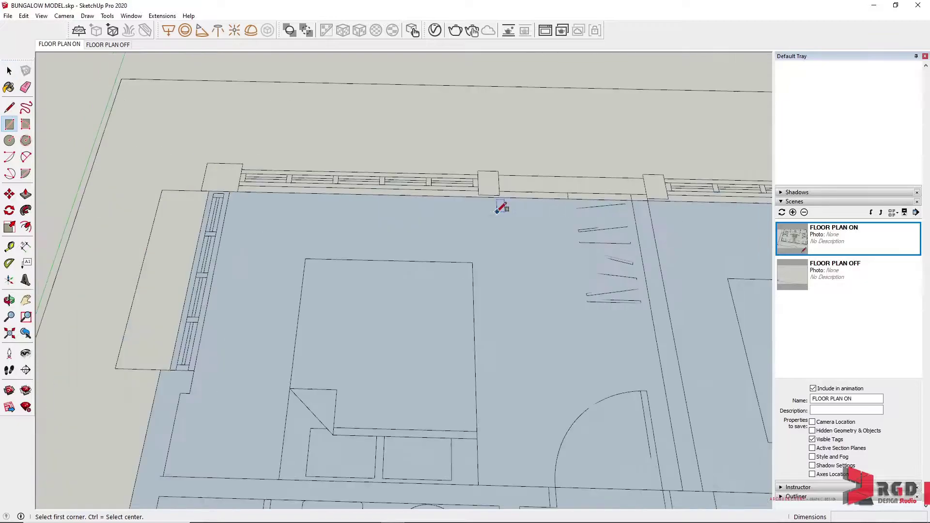
click(321, 249)
key(e)
click(108, 44)
click(63, 45)
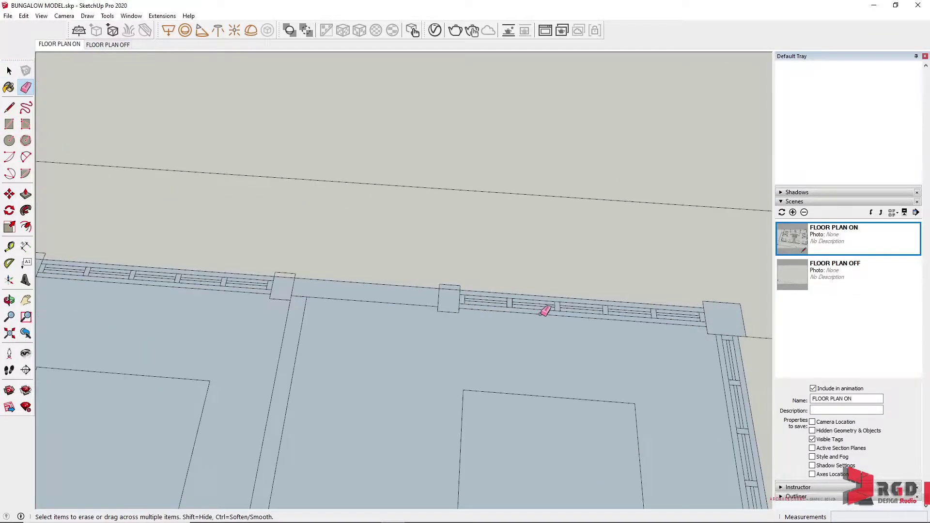
Draw a rectangle over the projecting part of a rear-wall column in the right-hand unit
scroll(531, 301, up, 1)
shift+middle_drag(257, 292, 366, 328)
scroll(361, 311, up, 3)
key(r)
click(413, 320)
click(377, 309)
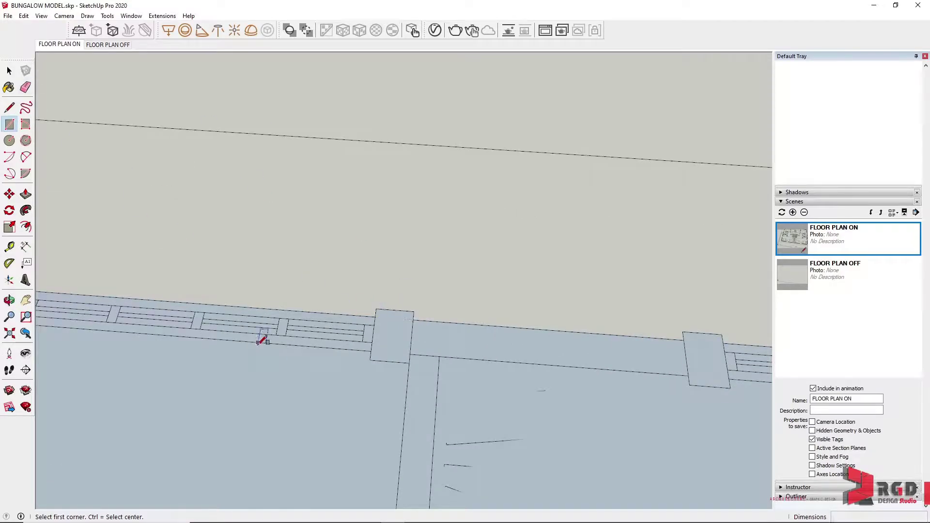
Add rectangles over the projecting parts of the next rear-wall columns and erase their shared edges
shift+middle_drag(253, 337, 666, 353)
click(356, 301)
click(291, 285)
shift+middle_drag(219, 339, 667, 367)
click(321, 294)
click(287, 283)
key(e)
click(305, 293)
key(r)
Draw a 350 x 350 mm rectangle over the rear-left corner column and erase its inner edges
shift+middle_drag(304, 292, 627, 315)
scroll(339, 292, up, 3)
key(e)
scroll(316, 302, down, 2)
shift+middle_drag(272, 298, 759, 300)
key(r)
click(221, 235)
click(289, 303)
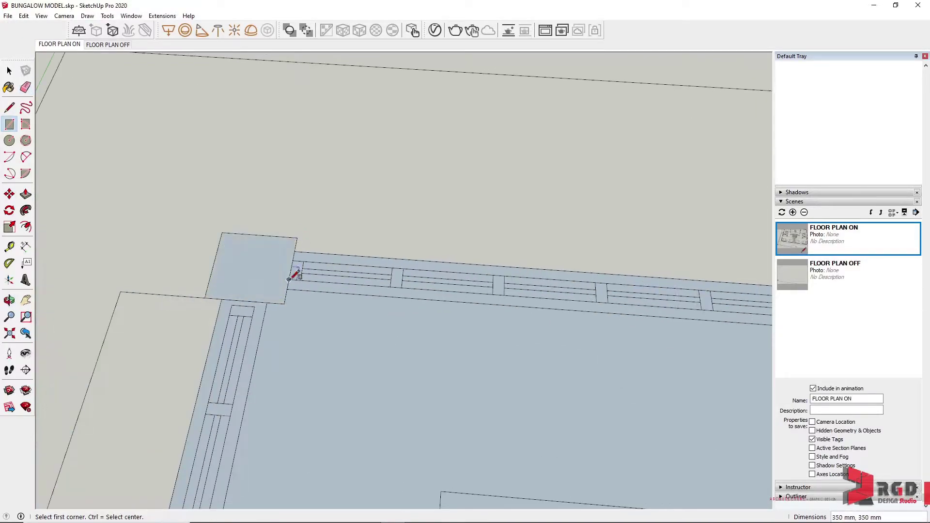
key(e)
click(284, 296)
Hide the floor plan and erase the leftover interior edges at the front wall and corner columns
scroll(269, 192, down, 5)
key(Page_Down)
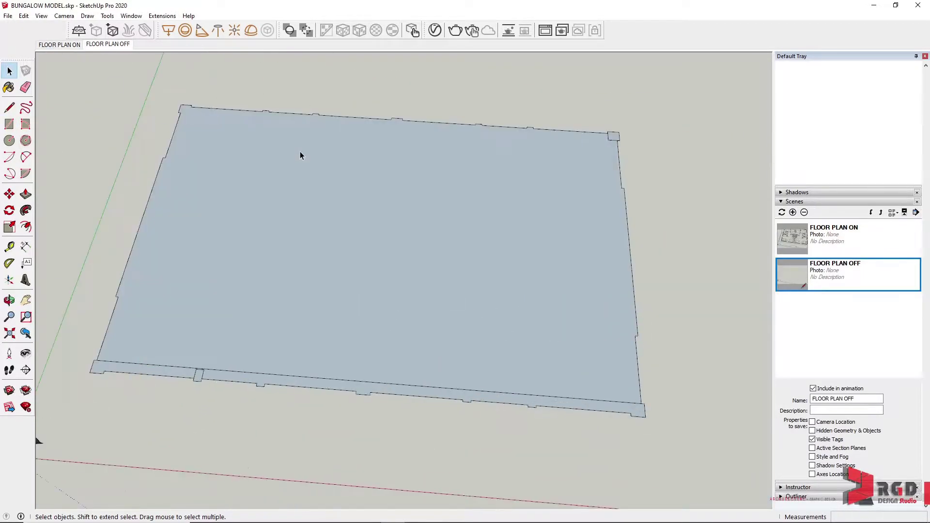
click(59, 45)
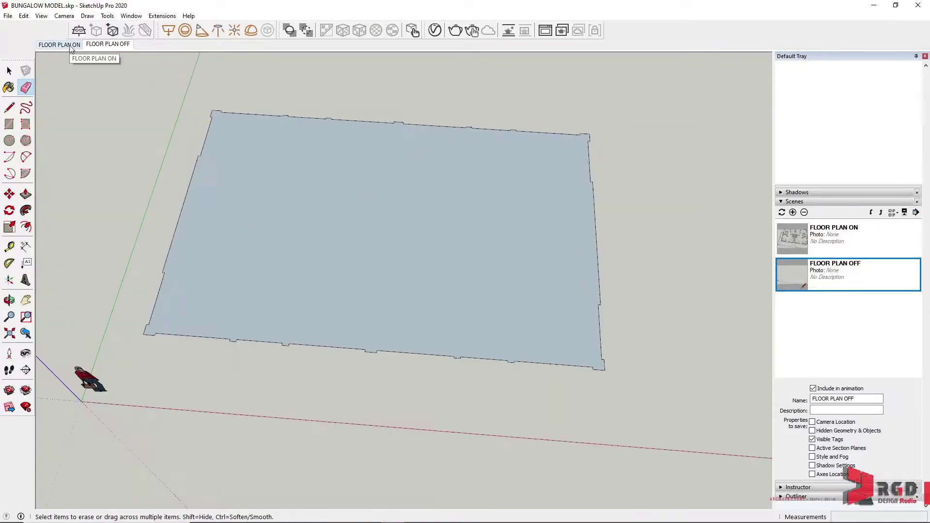
click(107, 46)
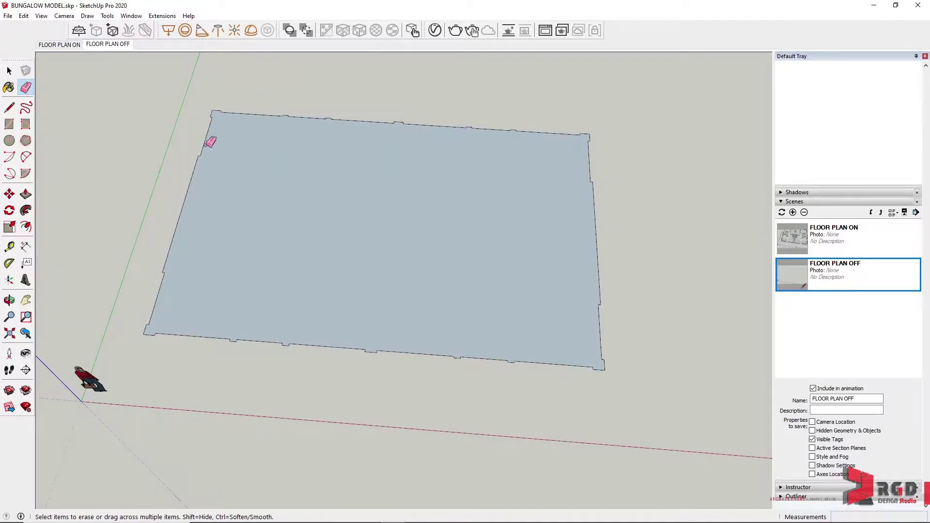
click(26, 194)
click(417, 283)
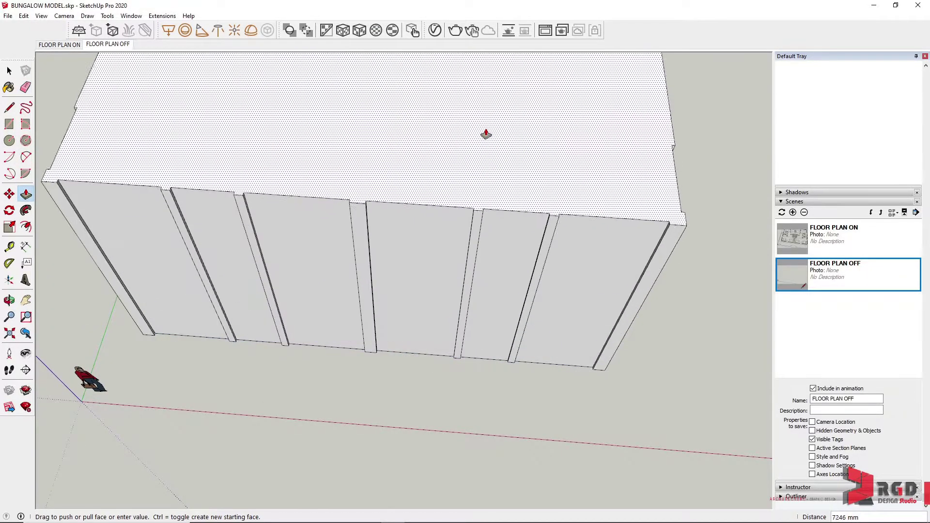
key(Escape)
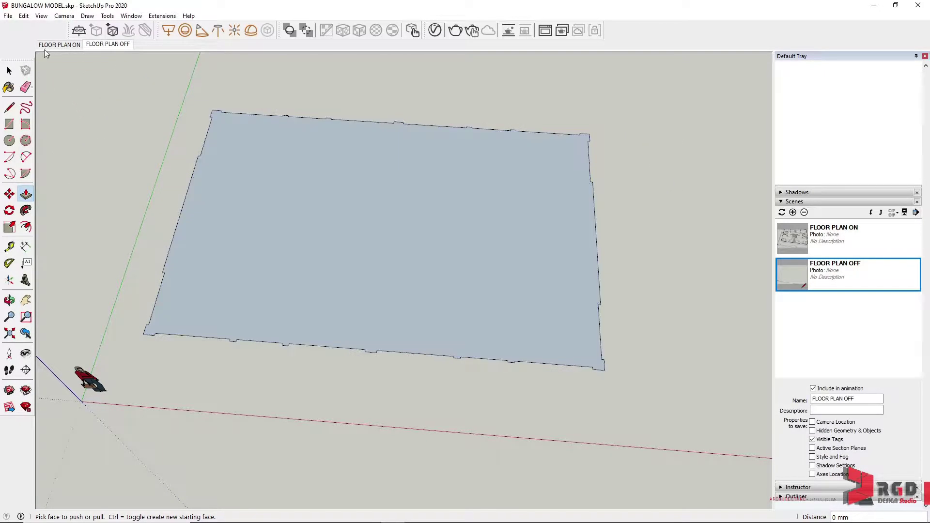
Show the floor plan and draw the left unit's interior as a rectangle starting at the front corner of the party wall
click(60, 44)
key(r)
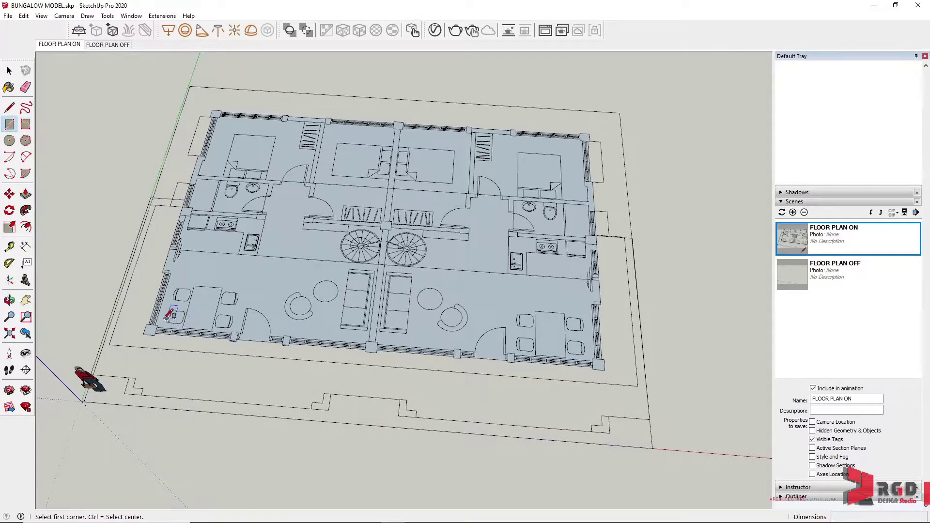
scroll(285, 282, up, 5)
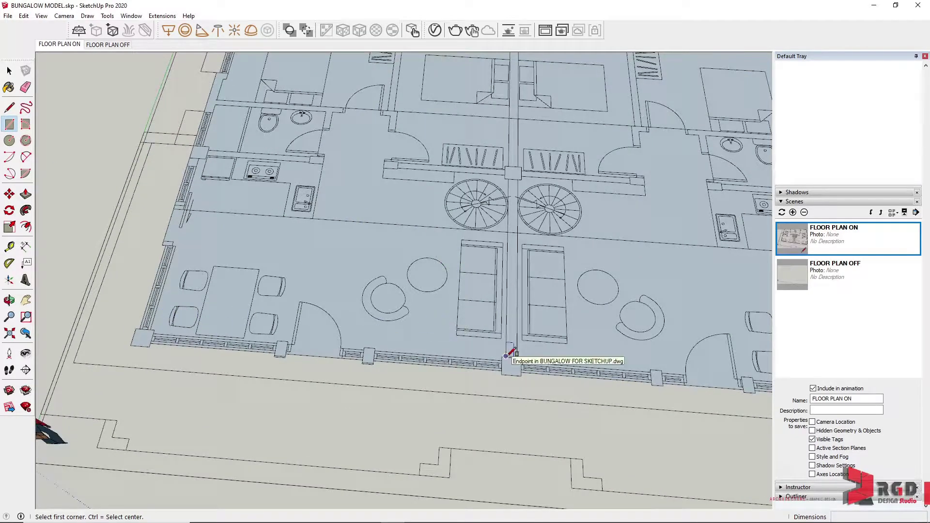
click(514, 357)
scroll(249, 94, up, 3)
click(339, 187)
Draw a rectangle along the inner side of the rear bedroom wall, erase its extra edge and compare it in both scenes
scroll(713, 140, up, 2)
click(645, 231)
click(198, 206)
scroll(198, 207, up, 3)
click(26, 87)
click(532, 223)
click(69, 44)
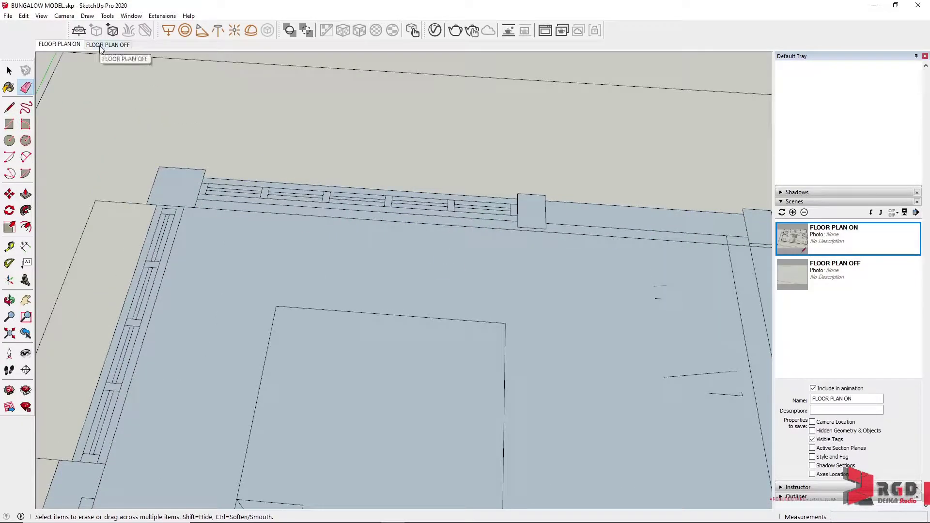
click(100, 45)
click(73, 44)
Draw a rectangle along the rear window bay between the corner column and the next column, and erase the shared edge
click(9, 124)
click(518, 222)
click(195, 207)
click(114, 45)
key(e)
click(355, 219)
click(60, 44)
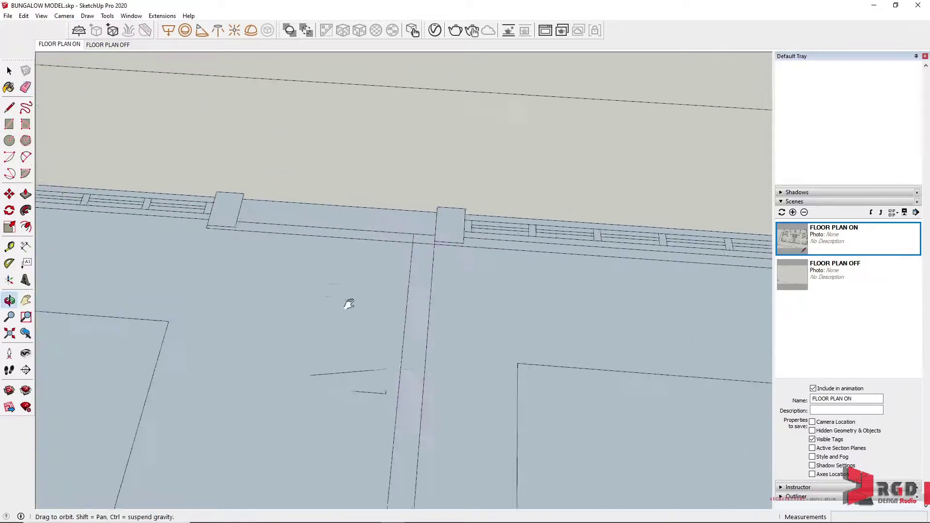
Draw a 200 x 25 mm rectangle at the inner end of the rear-wall column and erase the extra edge beside it
key(r)
click(353, 240)
scroll(227, 228, up, 3)
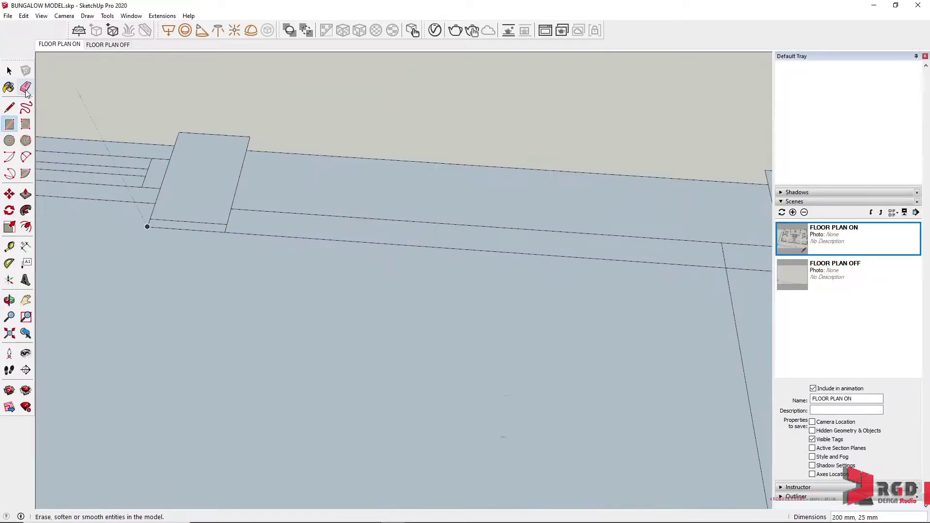
click(224, 233)
click(25, 87)
scroll(285, 235, up, 3)
click(285, 234)
Check the traced rear wall with the floor plan hidden and shown
click(100, 45)
click(74, 45)
click(100, 45)
scroll(314, 234, down, 8)
key(Page_Up)
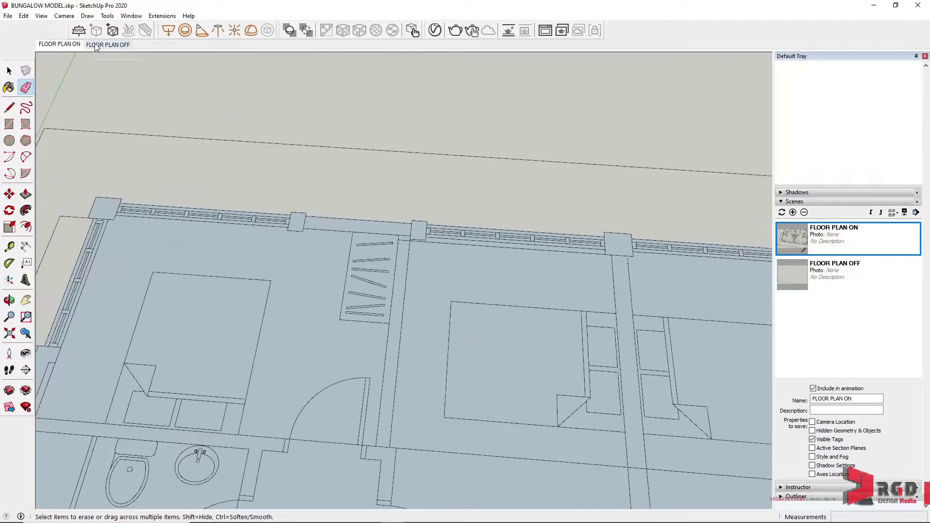
click(107, 45)
click(61, 45)
Trace the inner edge of the left unit's rear wall from the column beside the second bedroom to the party wall
key(l)
click(427, 239)
scroll(426, 240, up, 2)
scroll(467, 240, down, 3)
click(661, 260)
scroll(675, 343, down, 3)
scroll(386, 323, up, 3)
Trace the outline of the short partition beside the wardrobe and spiral staircase with the Line tool
shift+middle_drag(675, 397, 247, 331)
click(380, 330)
scroll(143, 312, up, 3)
click(143, 312)
scroll(145, 309, up, 2)
scroll(80, 296, down, 2)
click(119, 338)
Trace the front wall's inner edge from the party wall to the entrance door opening, then hide the floor plan
scroll(121, 335, up, 2)
scroll(137, 321, down, 3)
scroll(441, 424, down, 5)
scroll(492, 397, up, 7)
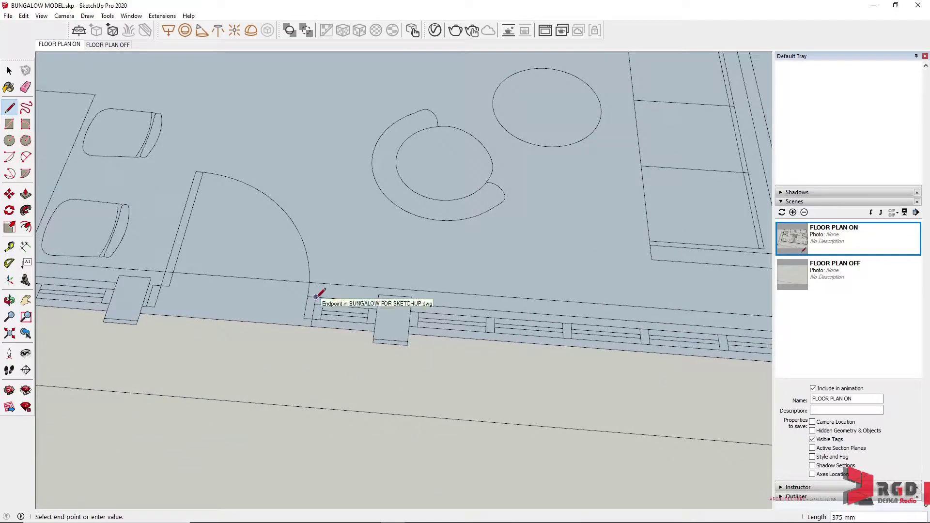
key(space)
key(Page_Down)
scroll(720, 299, down, 3)
scroll(716, 299, down, 1)
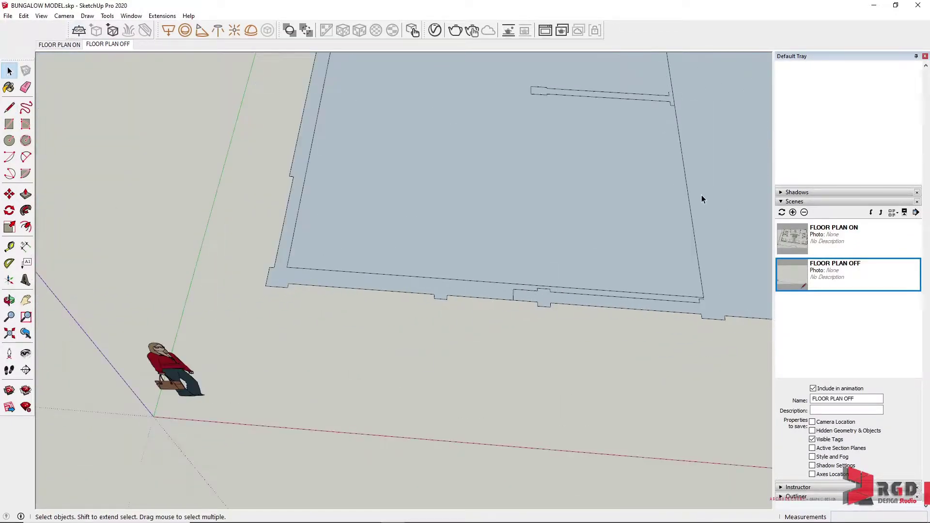
Draw a short line closing the gap between the traced partition and the party wall
shift+middle_drag(674, 140, 422, 315)
scroll(430, 266, up, 8)
key(l)
click(423, 212)
click(445, 214)
key(space)
scroll(438, 256, down, 4)
scroll(445, 291, down, 4)
scroll(436, 410, up, 4)
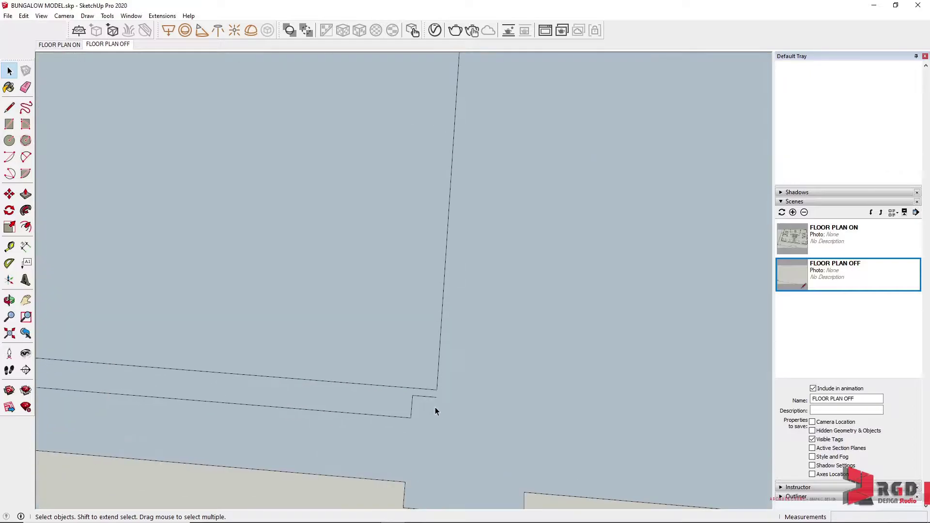
Show the floor plan and erase the stray edge at the front of the column beside the entrance door
key(l)
key(space)
scroll(227, 351, down, 4)
key(e)
middle_drag(208, 349, 255, 411)
scroll(413, 423, up, 4)
key(Page_Up)
click(413, 423)
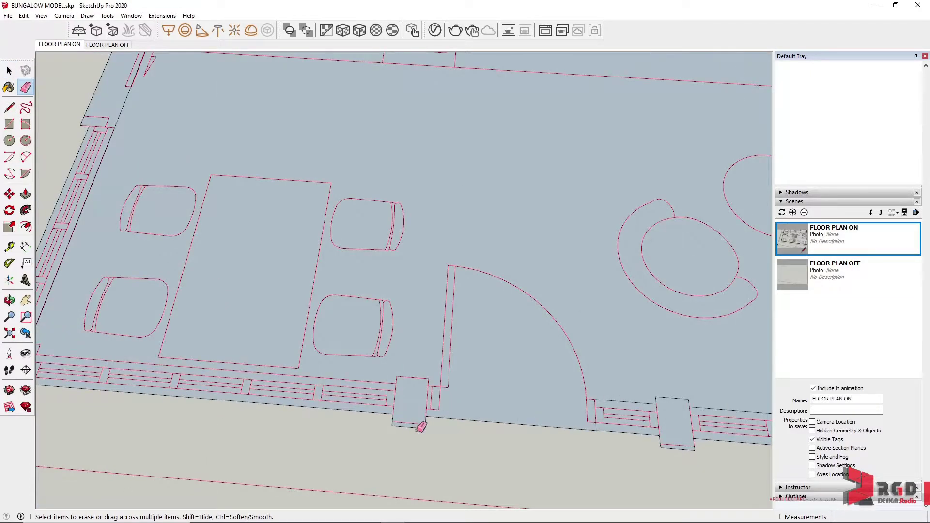
Draw the front edge of the column beside the dining area and erase the stub extending past its corner
scroll(296, 420, down, 2)
scroll(374, 423, up, 4)
key(l)
click(378, 420)
click(438, 425)
click(26, 90)
click(431, 431)
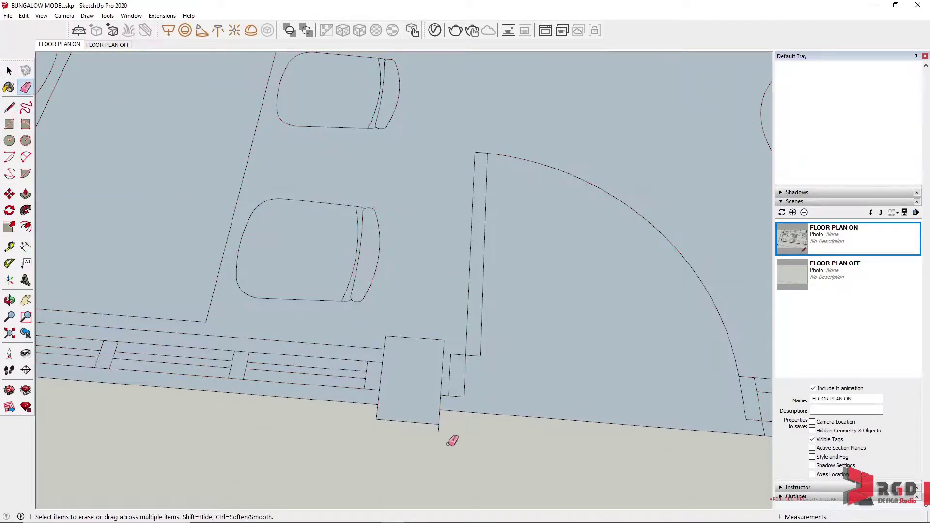
Draw the front edge of the column on the opposite side of the entrance door and erase the stray edge beside it
shift+middle_drag(563, 494, 111, 368)
key(l)
click(419, 330)
click(484, 334)
key(e)
click(428, 338)
Trace the front wall's inner edge from the 200 mm inner side of the entrance column towards the dining-area corner
key(Page_Down)
key(Page_Up)
key(l)
click(108, 45)
click(59, 44)
click(423, 327)
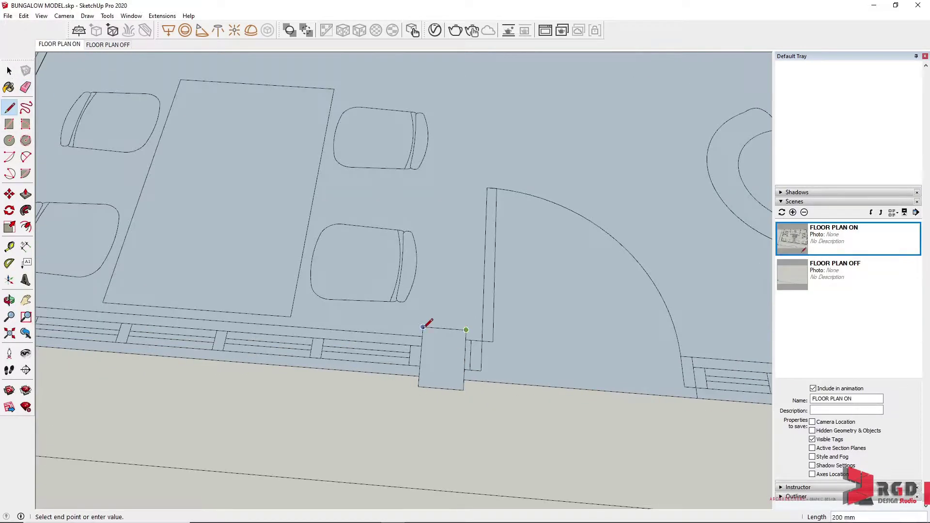
scroll(243, 312, down, 2)
click(44, 303)
Compare the tracing with and without the floor plan, then delete the stray edge near the dining-area corner column
key(space)
click(107, 45)
click(68, 45)
shift+middle_drag(75, 298, 465, 303)
key(l)
key(space)
scroll(416, 243, up, 5)
click(387, 352)
key(Delete)
scroll(325, 184, down, 5)
Trace the side wall segment beside the kitchen window with a rectangle
shift+middle_drag(437, 73, 368, 334)
scroll(386, 221, down, 4)
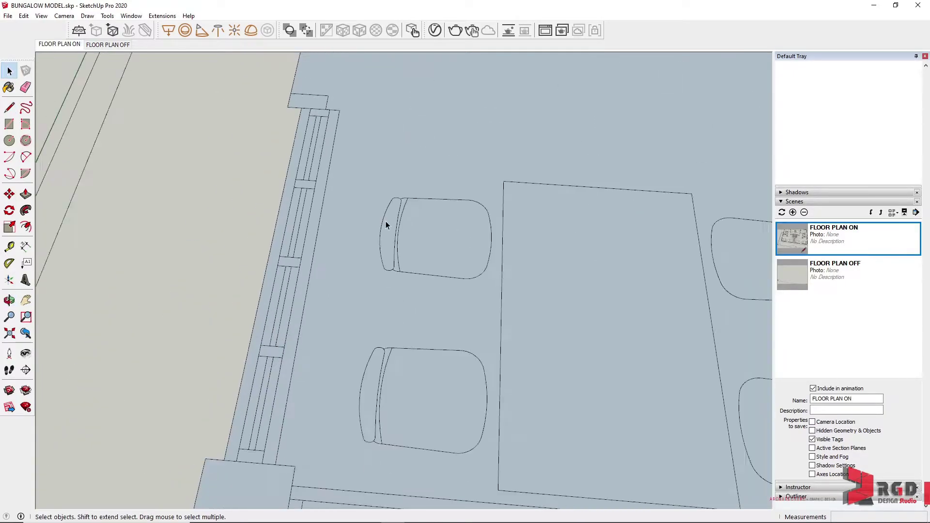
key(r)
click(98, 45)
click(68, 45)
mouse_move(443, 88)
shift+middle_down()
mouse_move(517, 365)
mouse_move(503, 388)
shift+middle_up()
click(345, 351)
click(395, 197)
Trace the bathroom's door-side wall with a rectangle about 1300 mm long from the kitchen column to the bedroom partition
click(102, 45)
click(72, 45)
shift+middle_drag(630, 174, 374, 231)
click(503, 244)
scroll(503, 244, up, 4)
scroll(529, 156, down, 3)
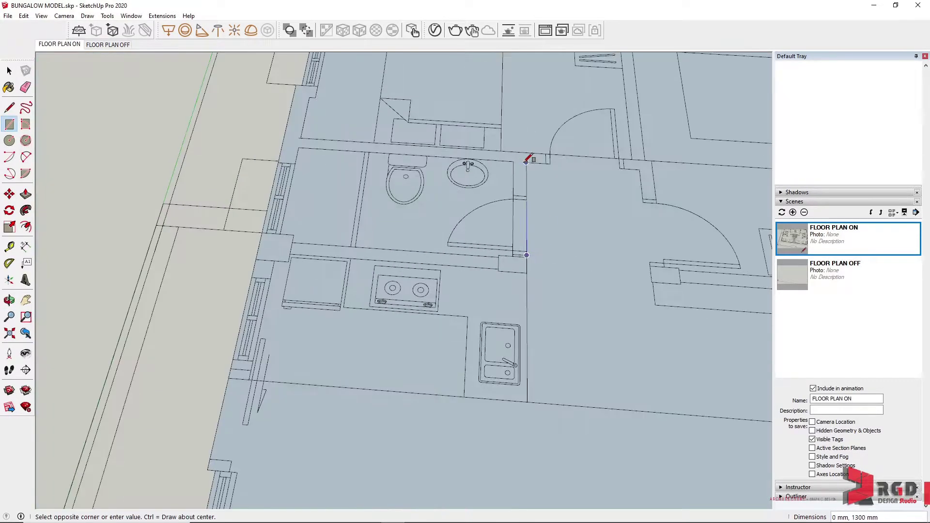
click(529, 155)
Outline the column at the corner between the kitchen and the bathroom door with a rectangle
scroll(670, 252, up, 3)
click(115, 44)
click(63, 45)
click(366, 233)
click(335, 242)
Hide the floor plan, erase the dividing edges where the kitchen partition meets its columns, and show the plan again
click(107, 45)
click(25, 88)
drag(350, 228, 351, 243)
scroll(661, 270, down, 3)
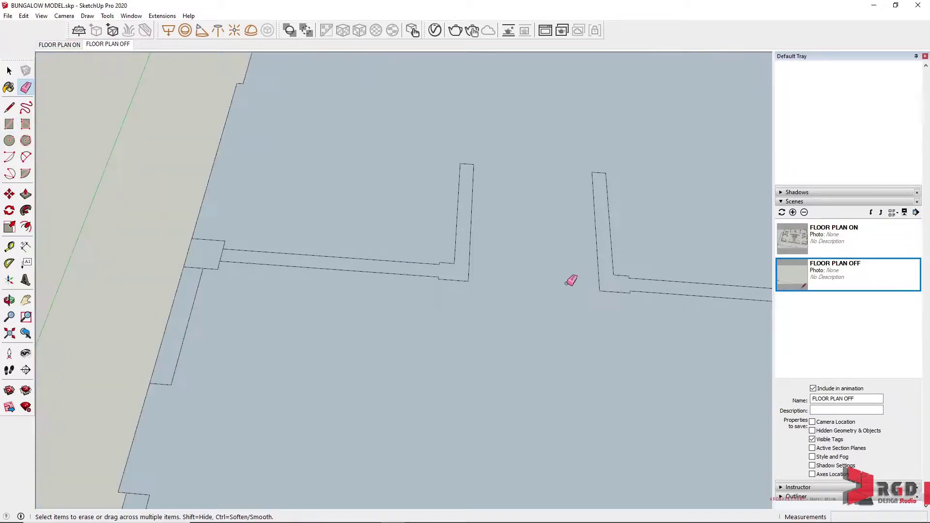
scroll(147, 279, up, 2)
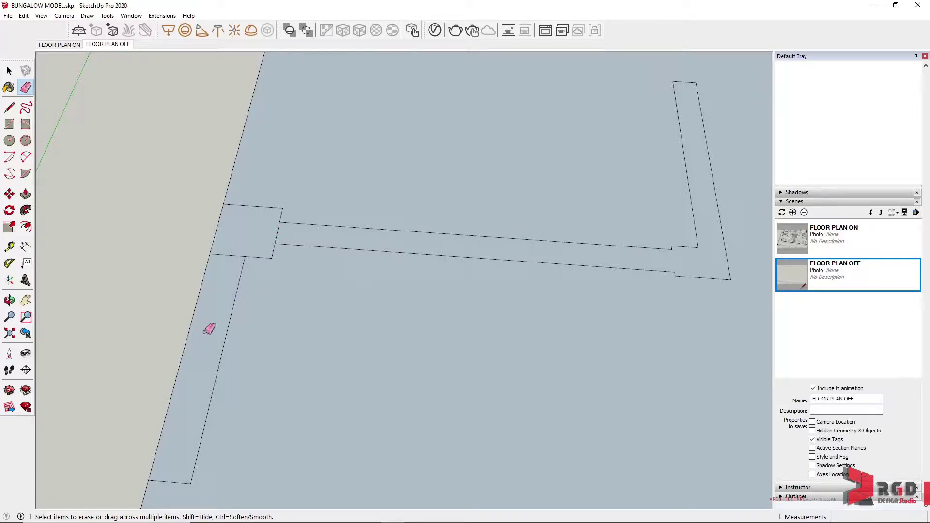
click(280, 234)
click(60, 44)
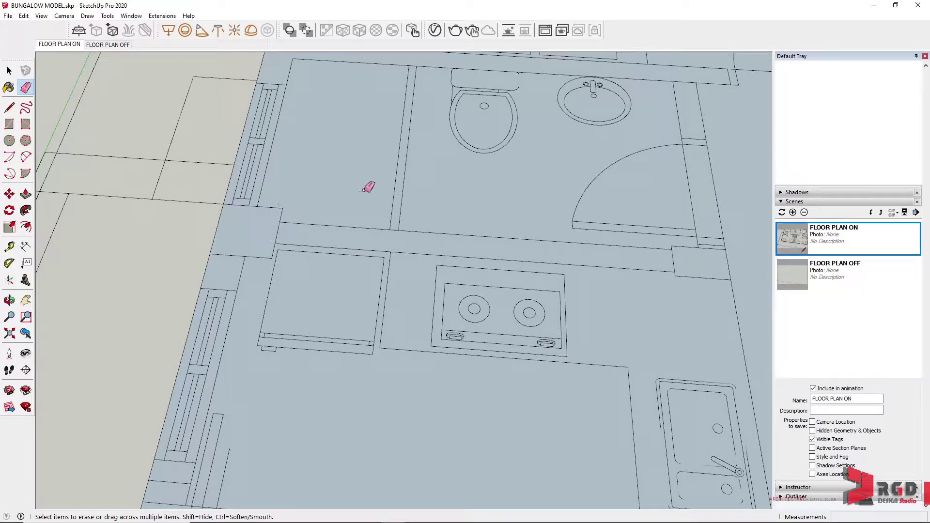
Trace the bathroom and bedroom side wall with rectangles of about 1093 × 200 mm and 2275 × 200 mm, plus the small column projection
middle_drag(350, 155, 248, 189)
click(108, 44)
click(59, 44)
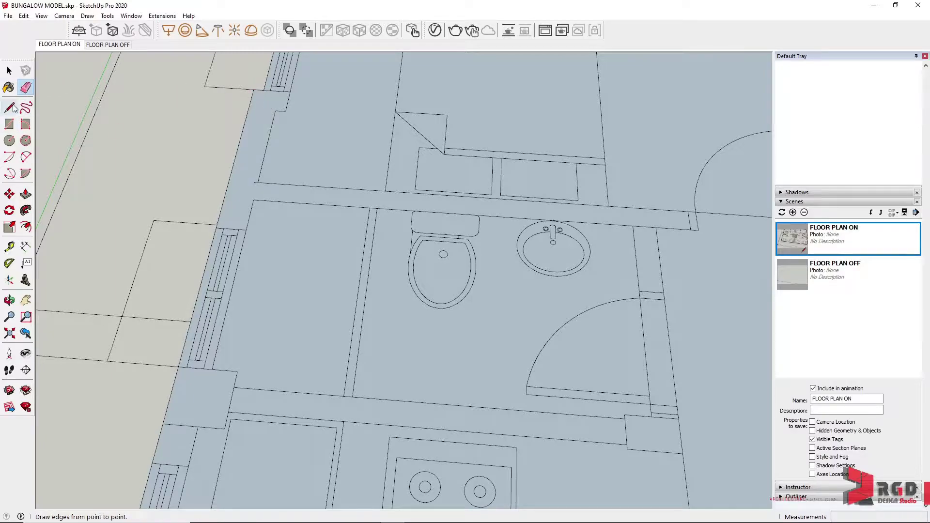
key(r)
click(252, 95)
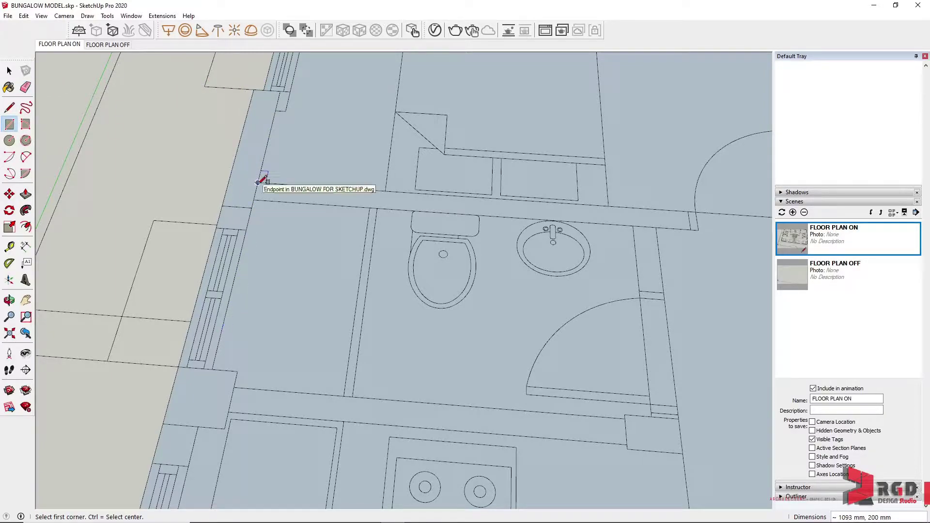
click(215, 357)
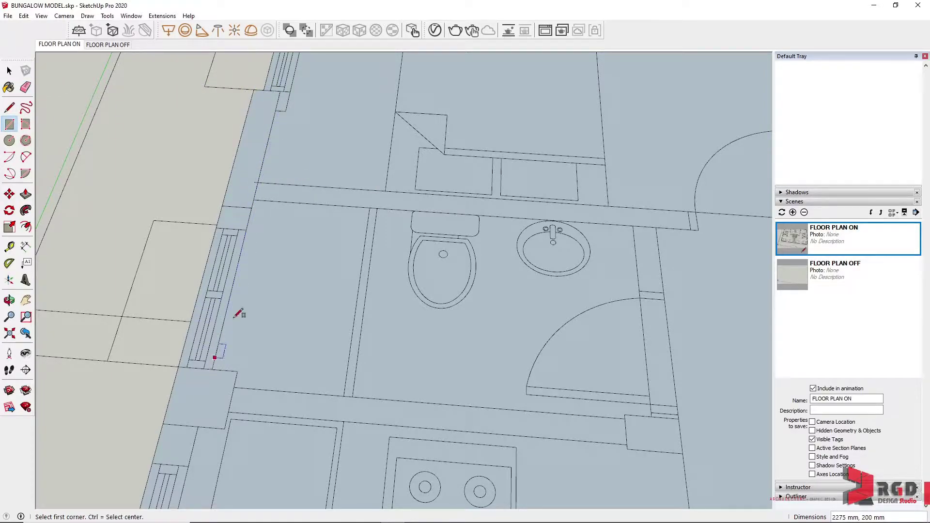
click(285, 89)
click(291, 103)
Trace the partition between the bathroom and bedroom with a 4125 × 150 mm rectangle, then hide the floor plan
scroll(579, 239, down, 5)
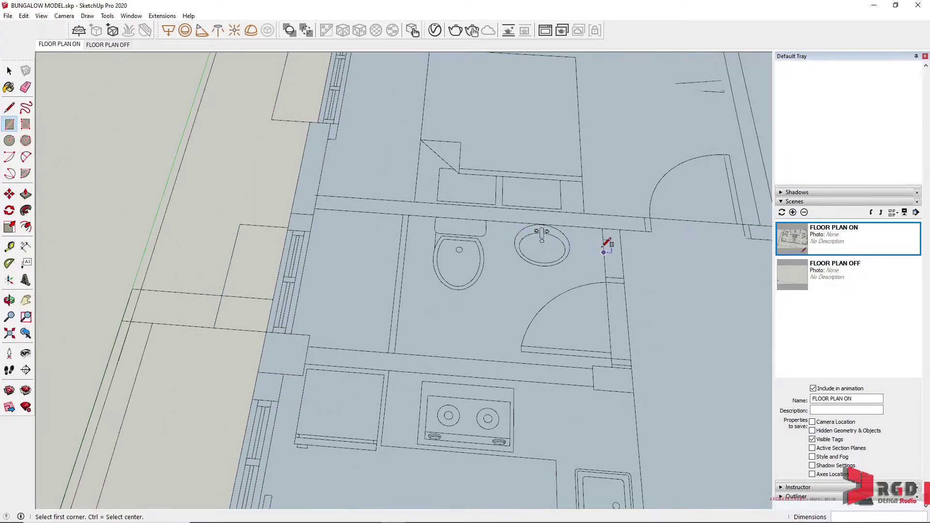
scroll(731, 244, up, 5)
click(689, 233)
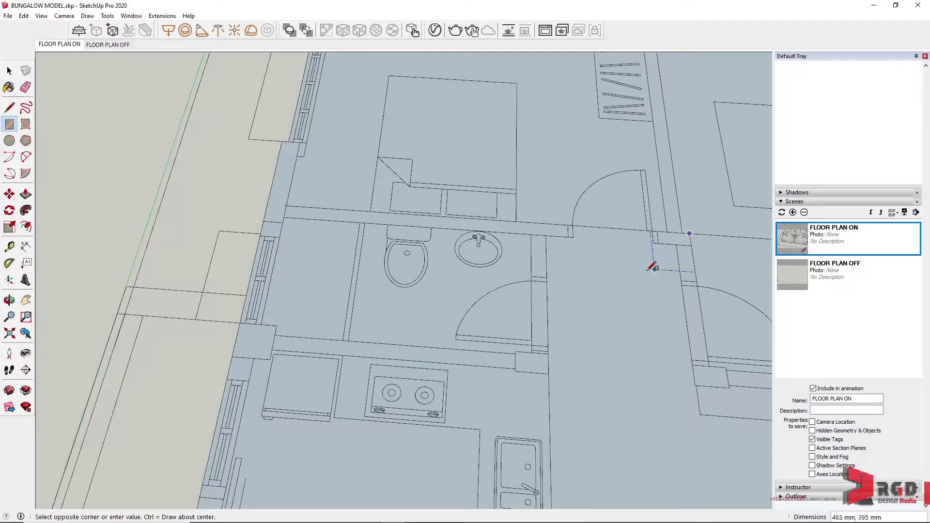
scroll(287, 217, up, 2)
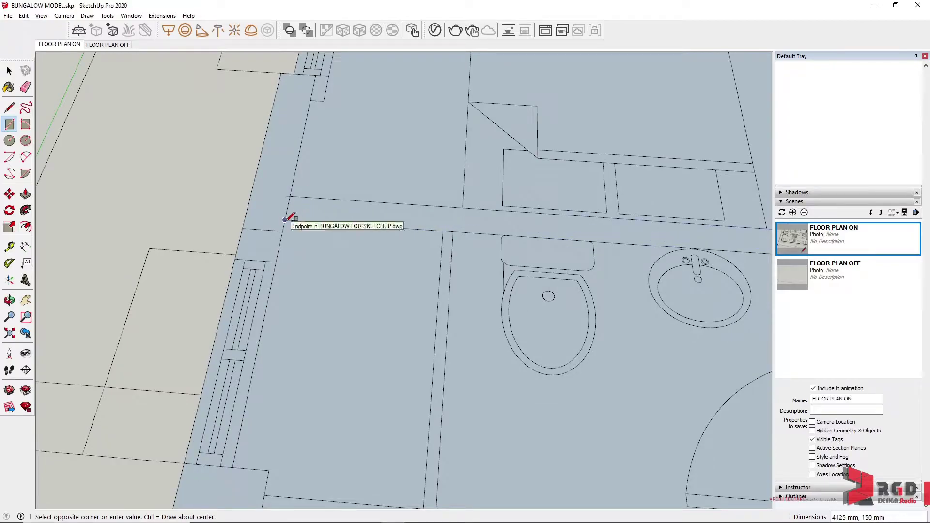
click(291, 217)
scroll(359, 260, down, 3)
key(space)
click(108, 44)
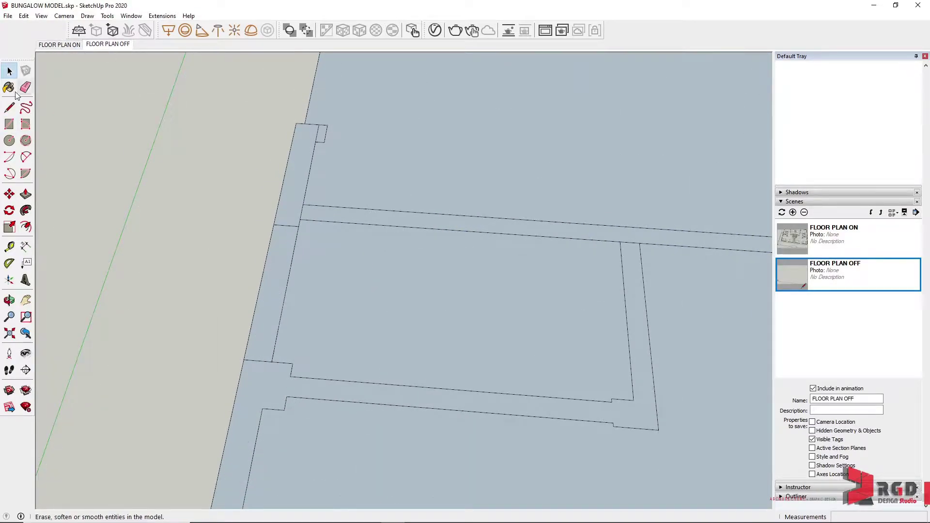
Erase the dividing edges at the bathroom's side wall, door-side wall and bedroom column projection, then show the floor plan
click(25, 88)
click(267, 363)
click(629, 242)
click(318, 134)
click(61, 45)
click(107, 45)
click(66, 44)
scroll(204, 265, down, 3)
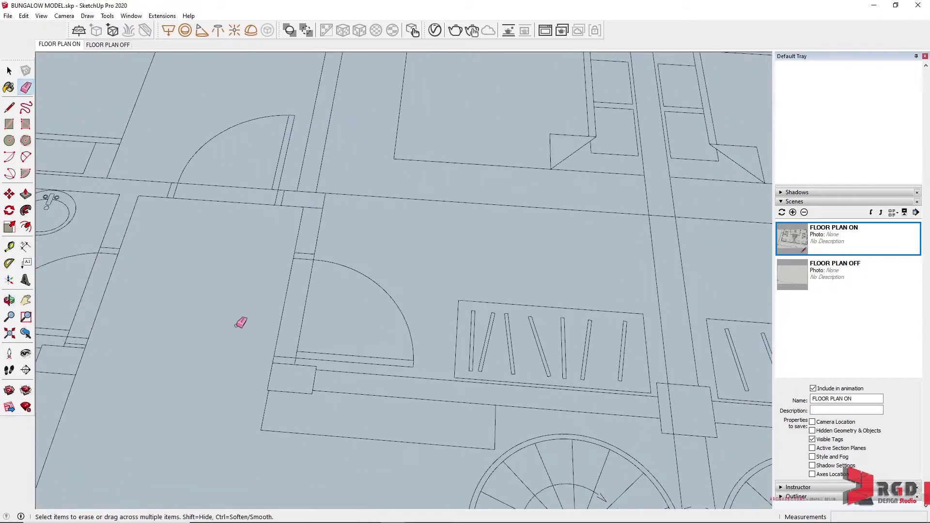
middle_drag(241, 324, 204, 291)
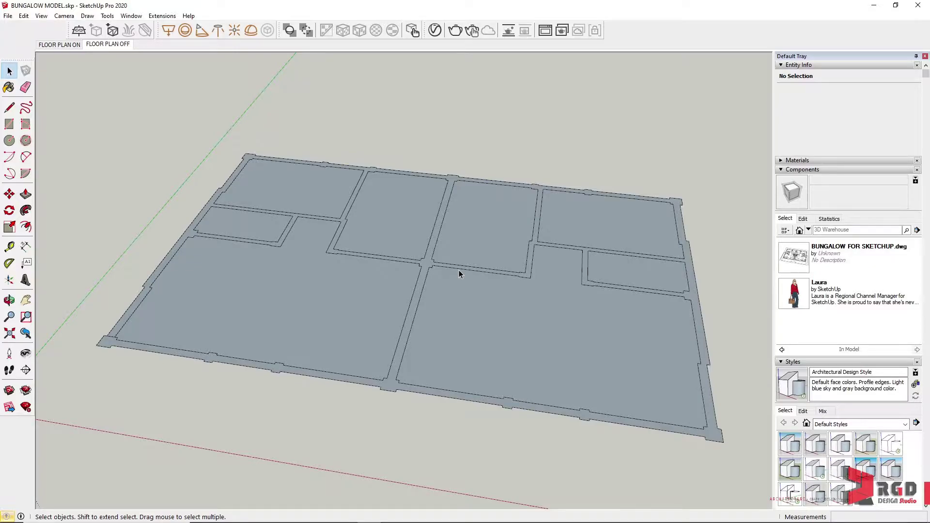
Extrude the complete wall face upward to 3200 mm with Push/Pull
click(26, 195)
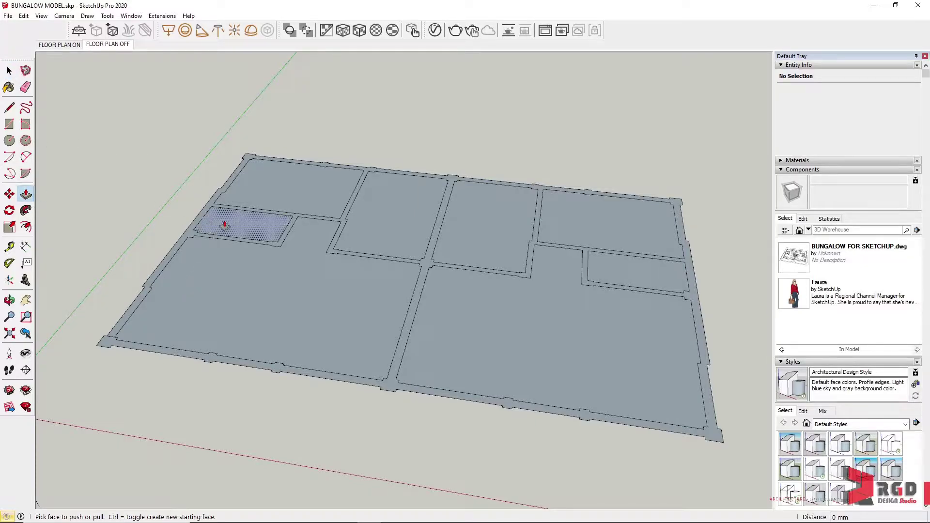
click(392, 388)
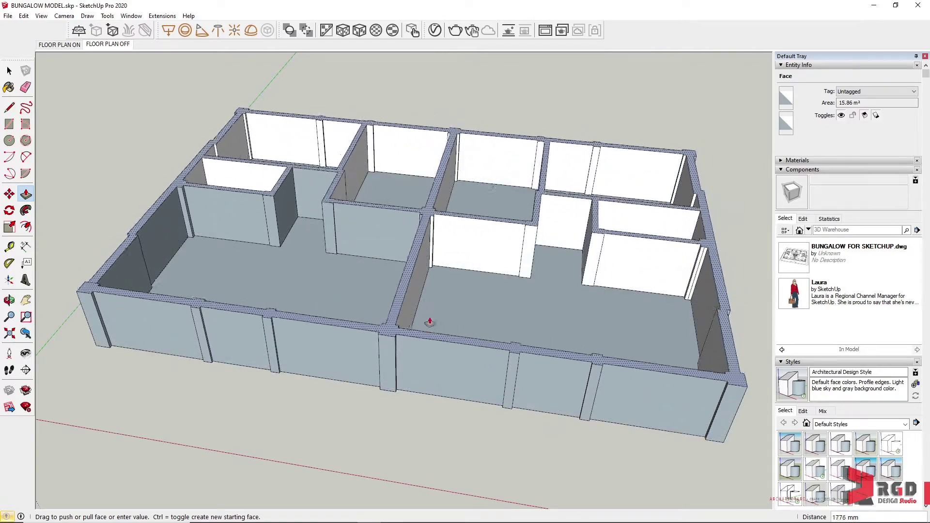
drag(429, 316, 444, 342)
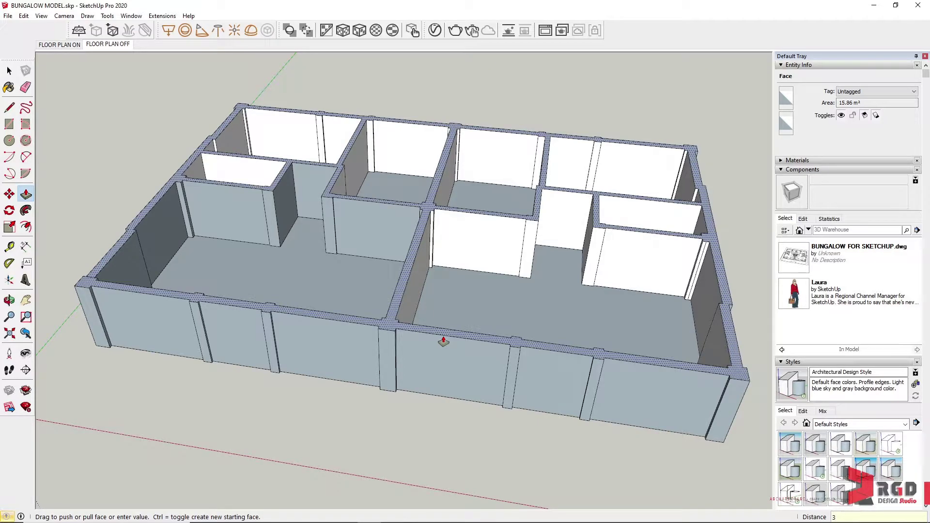
key(Return)
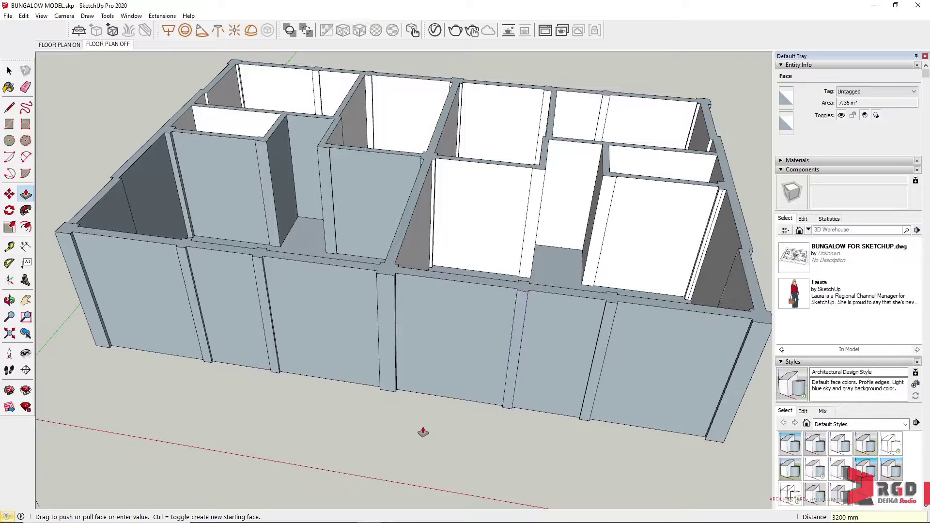
Examine the extruded walls, their face orientation and the front corner column from several distances
scroll(407, 433, down, 5)
middle_drag(442, 430, 461, 366)
key(p)
scroll(446, 378, up, 3)
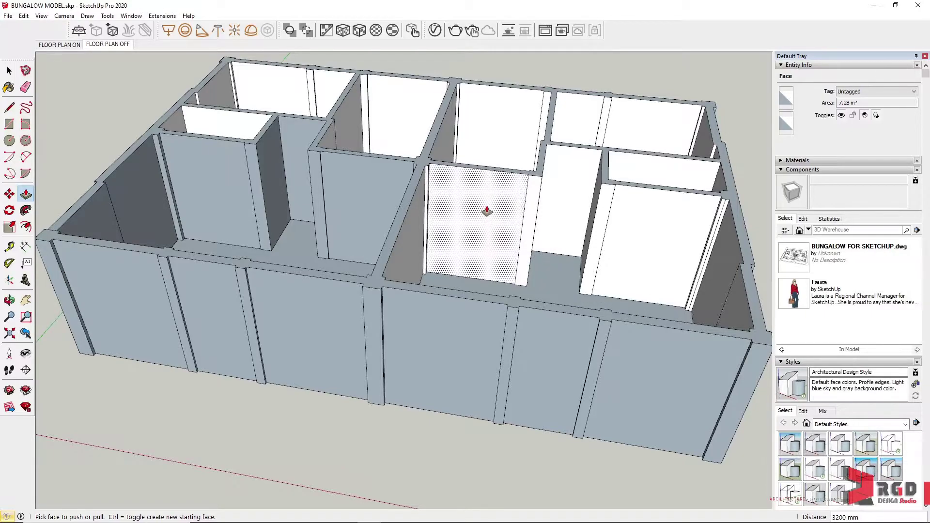
scroll(487, 210, up, 3)
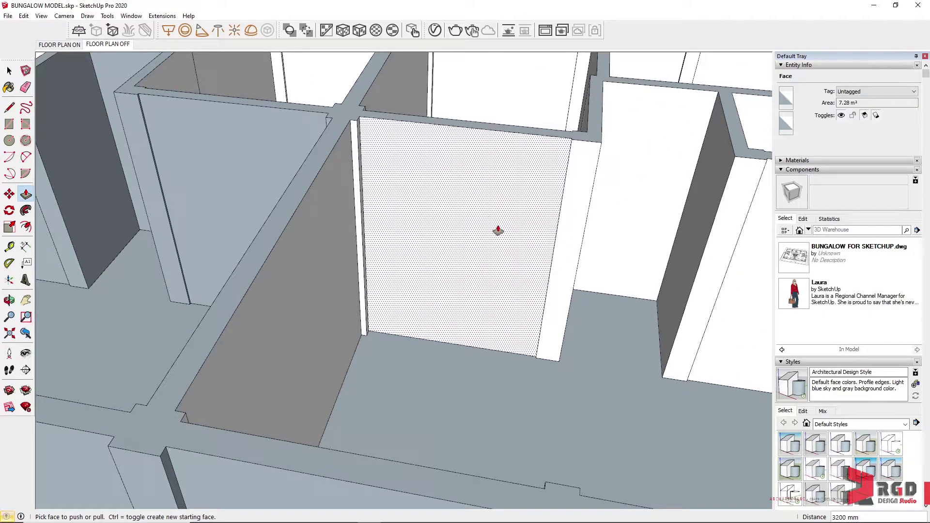
scroll(494, 237, down, 2)
scroll(492, 239, down, 3)
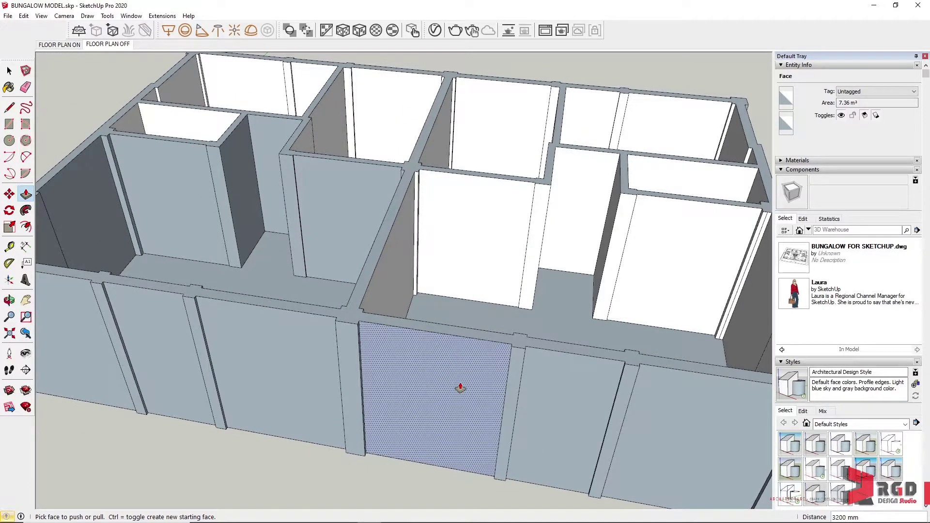
scroll(460, 388, down, 3)
scroll(478, 273, up, 5)
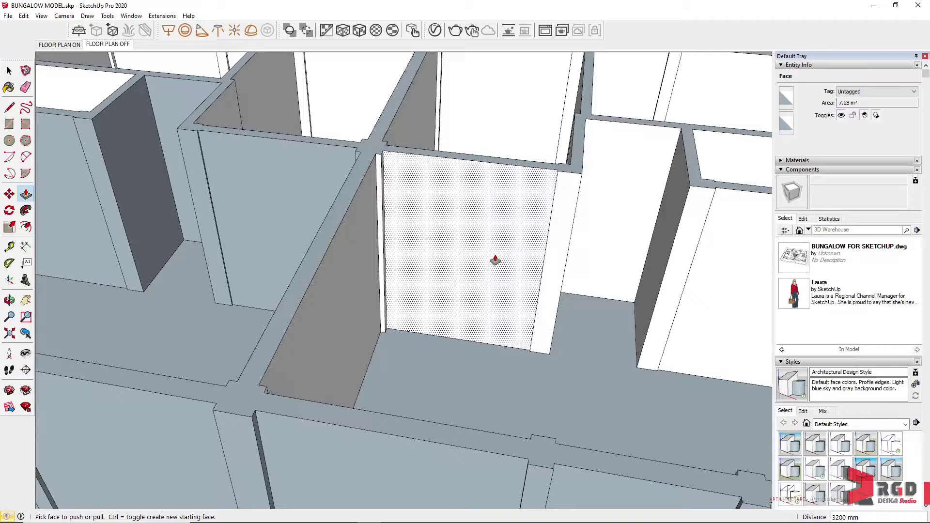
scroll(495, 261, down, 1)
scroll(495, 260, down, 6)
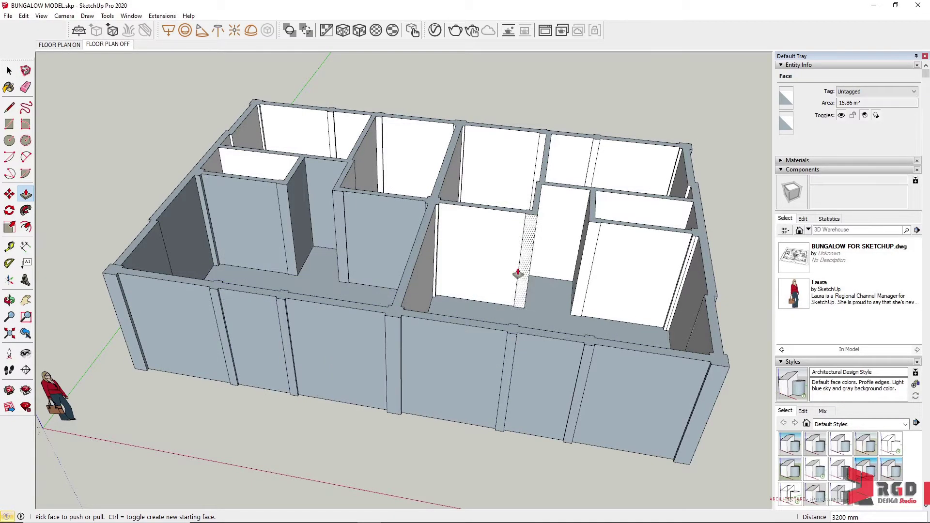
scroll(81, 281, up, 5)
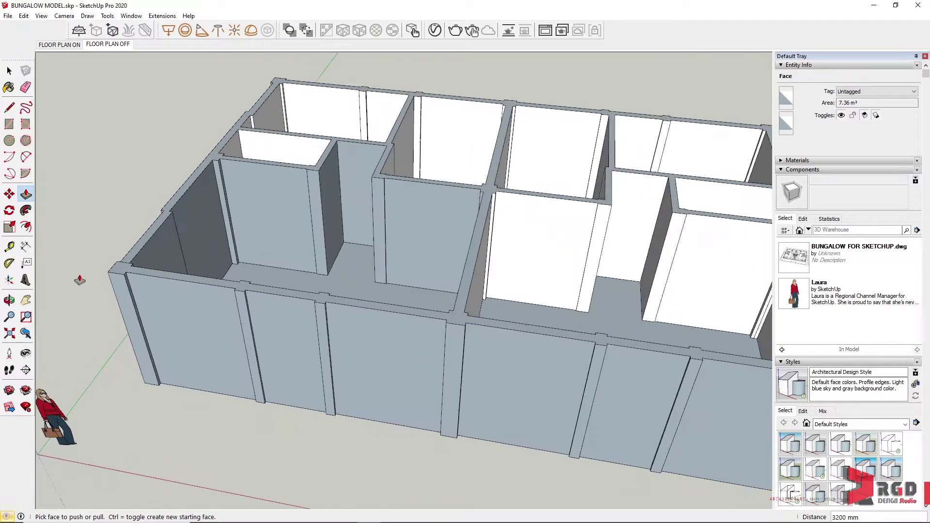
scroll(121, 264, up, 6)
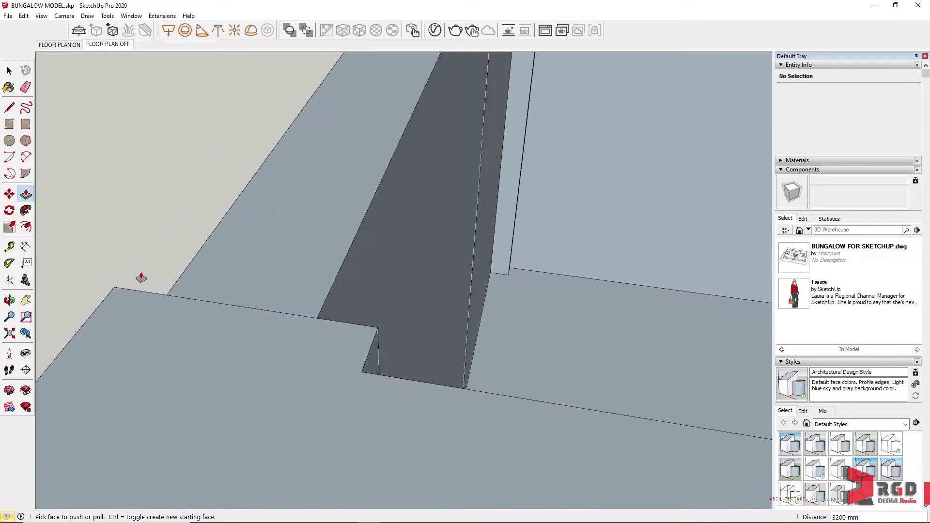
scroll(228, 285, down, 4)
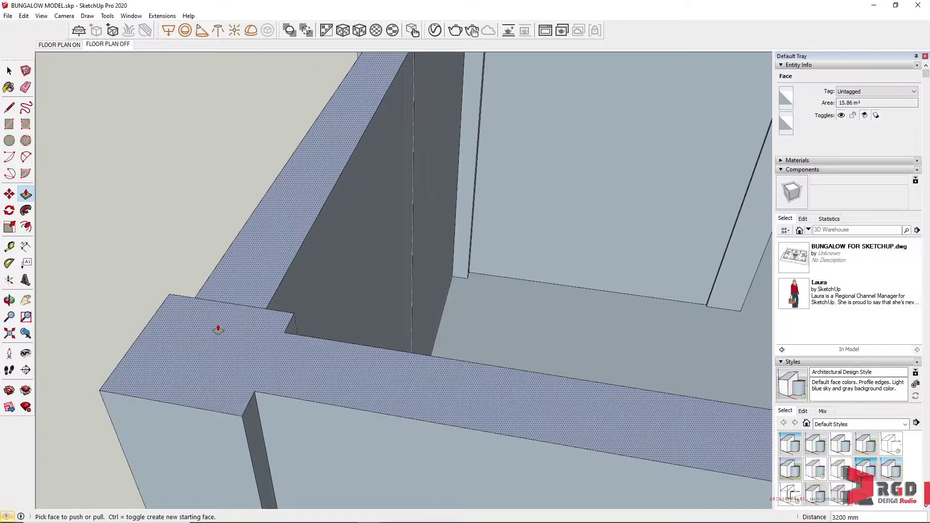
click(26, 87)
scroll(239, 306, up, 2)
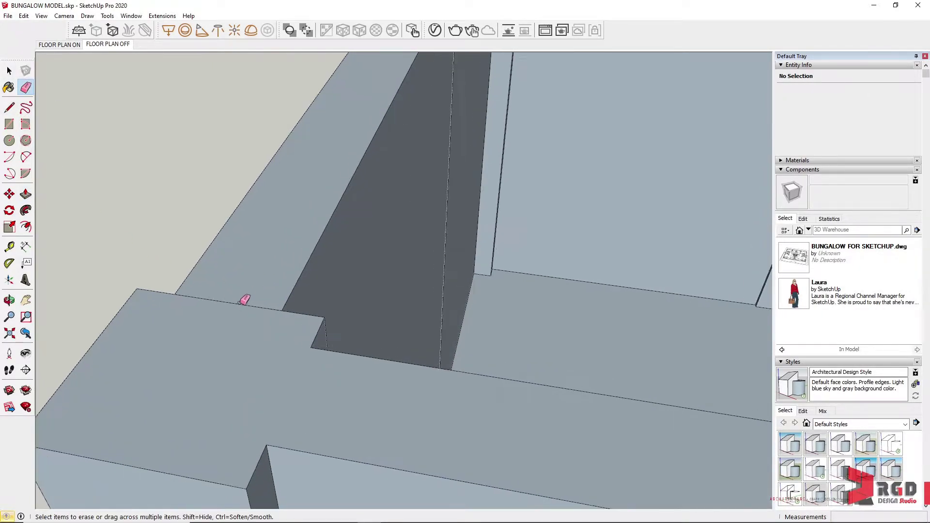
scroll(241, 304, down, 5)
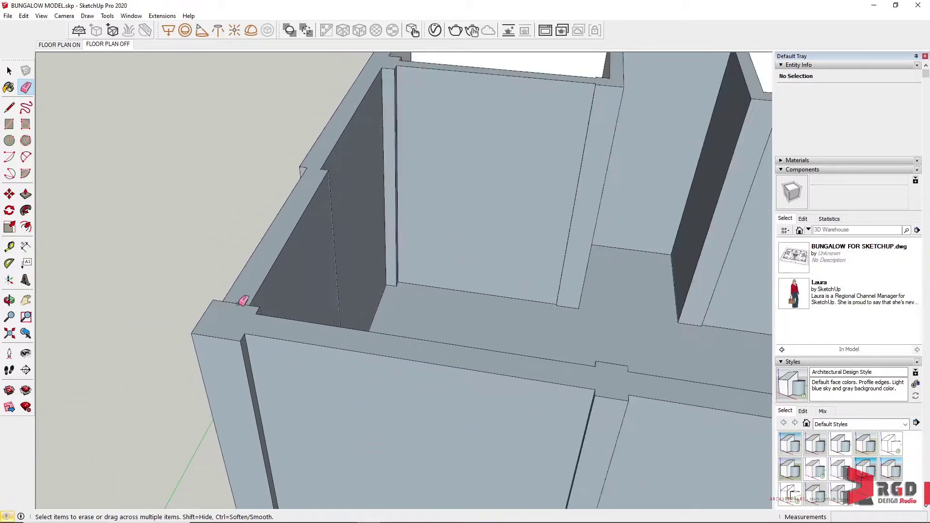
scroll(242, 302, down, 6)
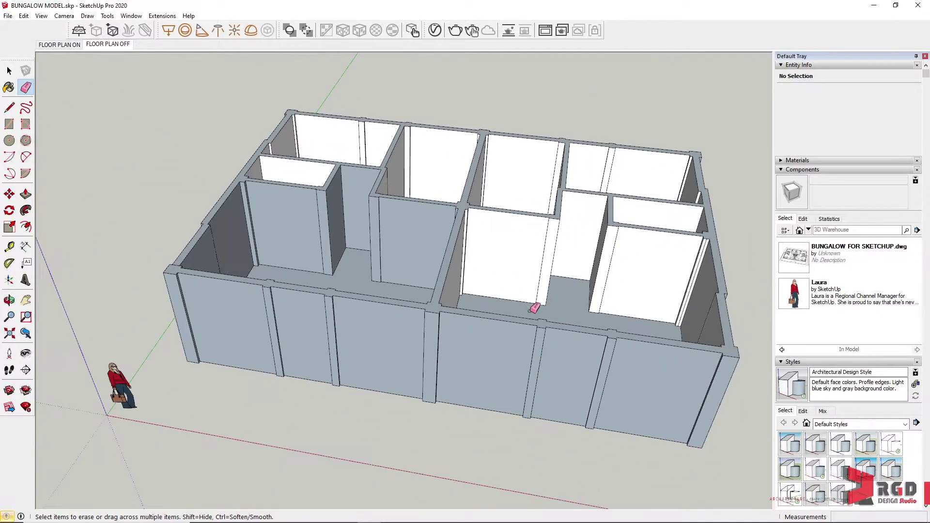
Extrude the wall face of the flat plan copy upward to 3200 mm with Push/Pull
shift+middle_drag(573, 312, 189, 250)
shift+middle_drag(638, 355, 250, 259)
scroll(340, 277, up, 1)
mouse_move(435, 293)
shift+middle_down()
mouse_move(369, 283)
mouse_move(385, 285)
shift+middle_up()
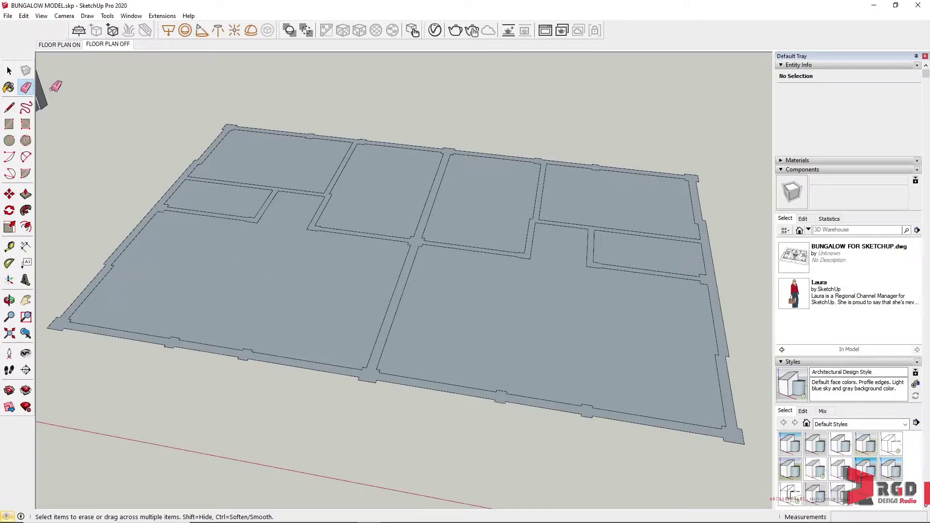
click(26, 194)
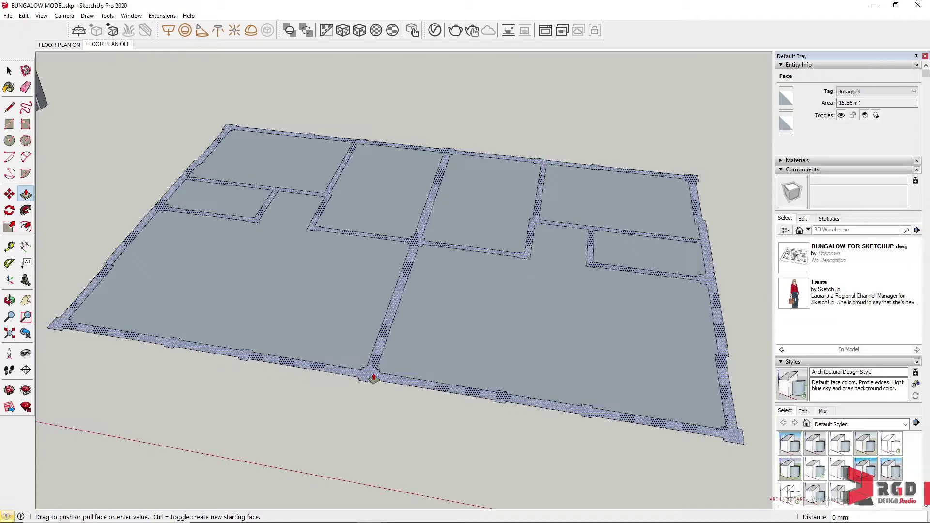
drag(374, 377, 383, 278)
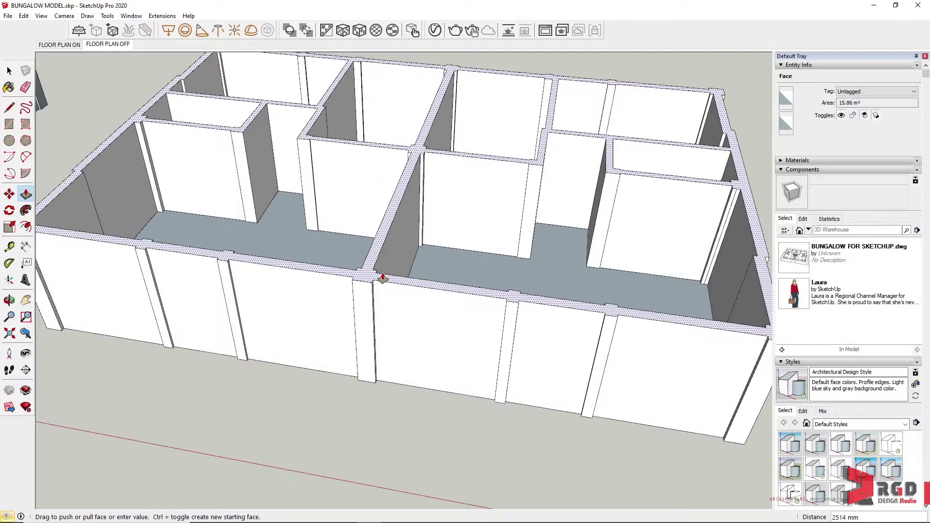
text(3200)
key(Return)
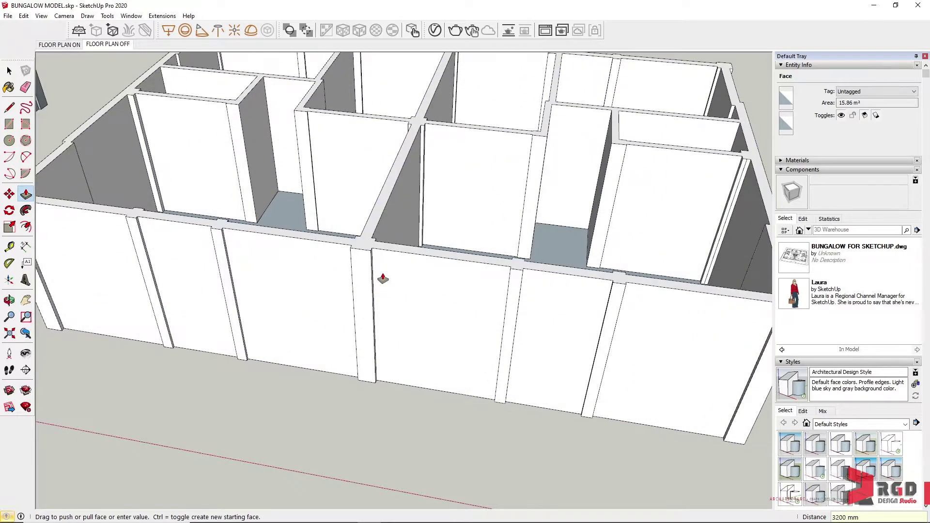
scroll(381, 278, down, 4)
click(327, 303)
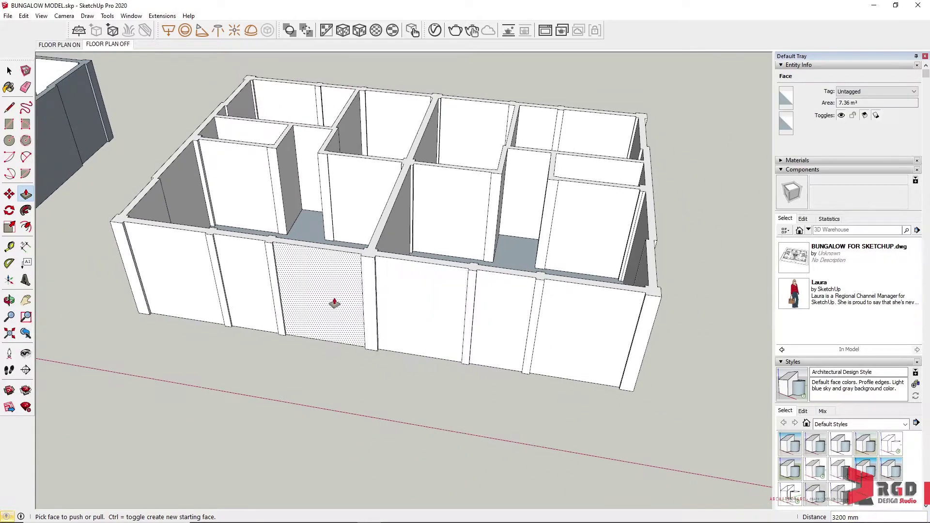
Reverse the faces of the front wall's left half on the original model, selecting them with a crossing window
middle_drag(326, 303, 619, 353)
scroll(242, 305, up, 2)
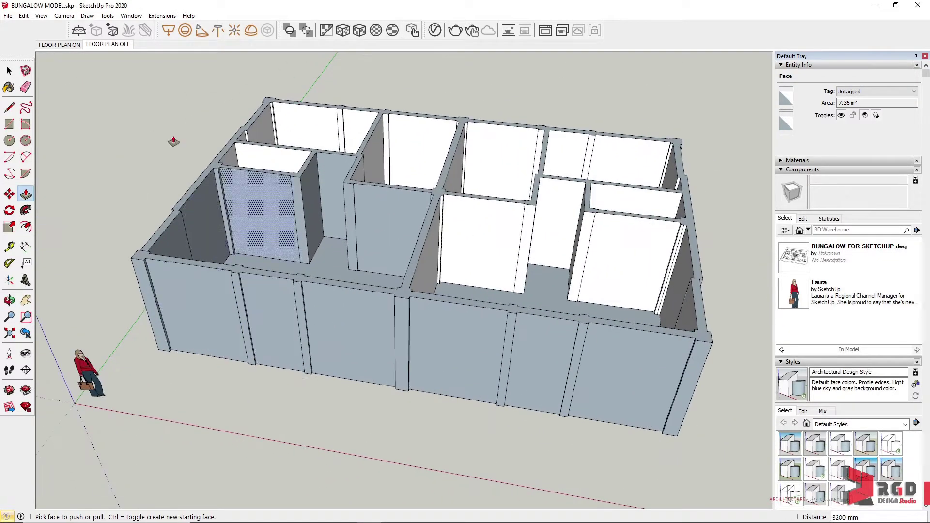
key(space)
drag(373, 324, 154, 322)
drag(108, 290, 107, 291)
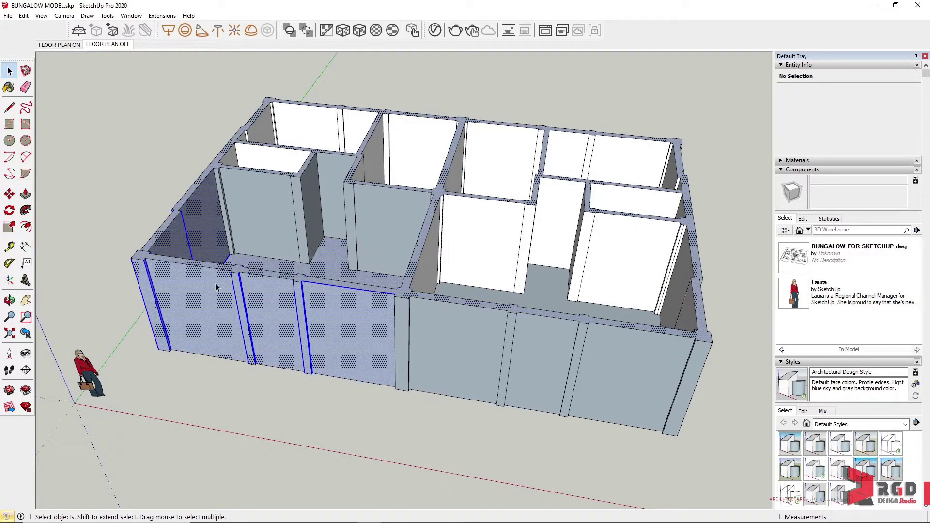
right_click(191, 311)
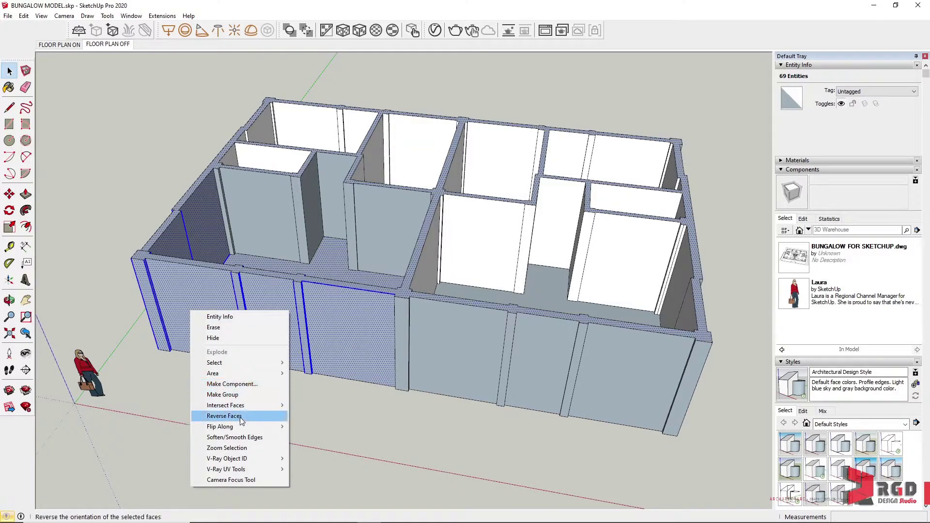
click(228, 416)
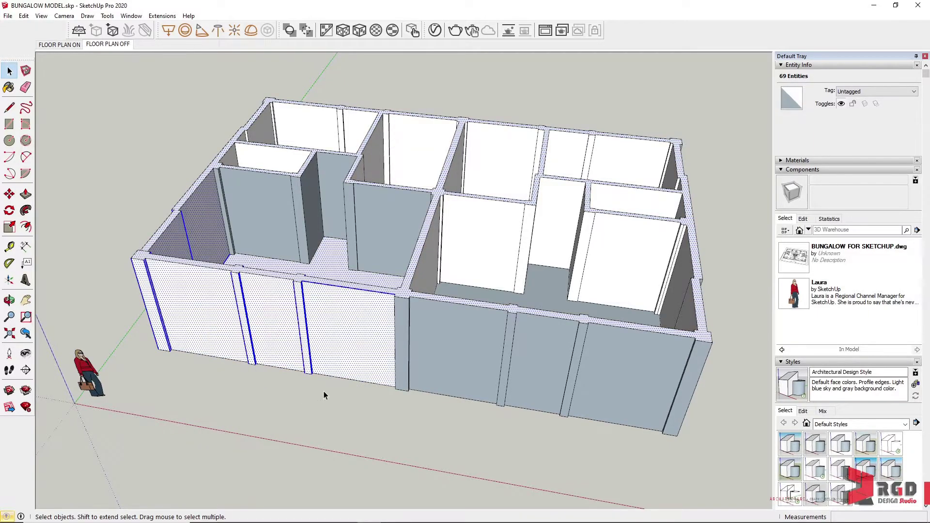
click(357, 410)
click(245, 200)
shift+click(318, 196)
shift+click(403, 220)
shift+click(469, 344)
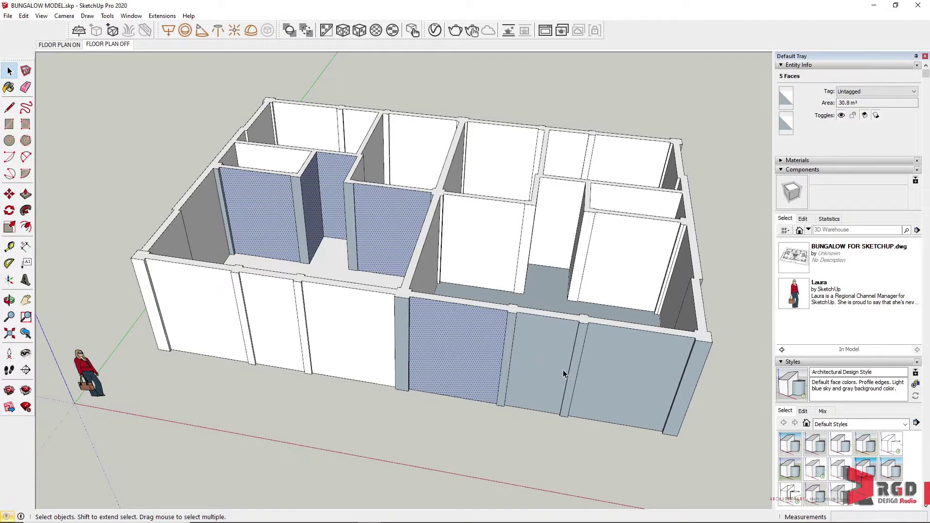
shift+click(545, 367)
shift+click(666, 380)
shift+click(689, 383)
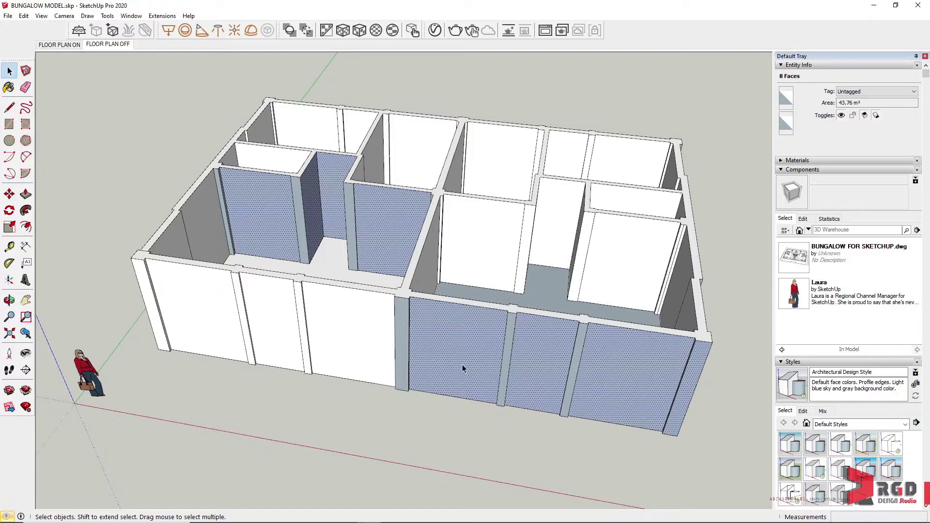
click(454, 427)
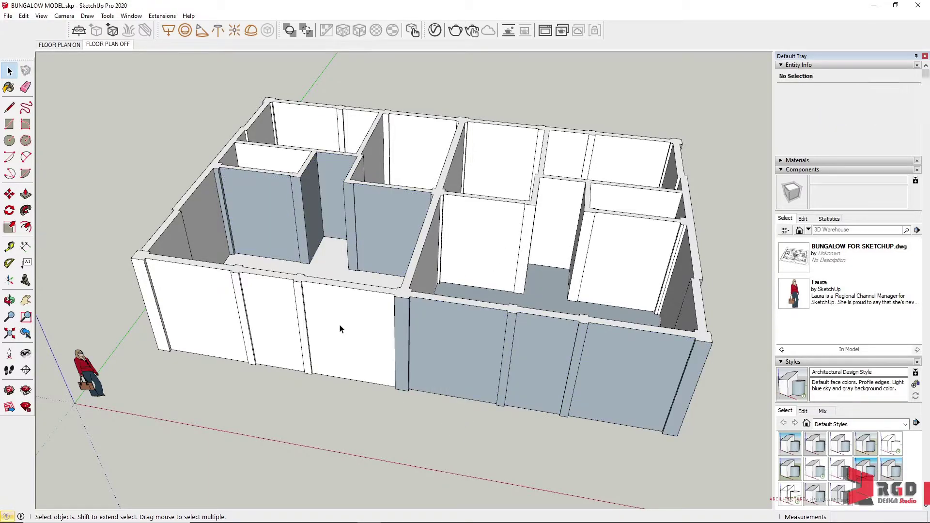
Orient all connected faces of the original walls to match the white front wall panel between the columns
click(288, 314)
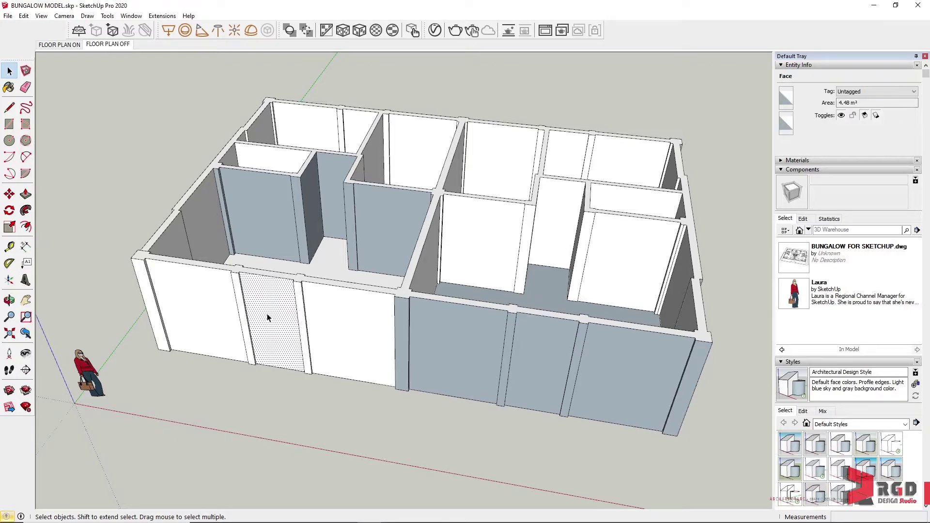
right_click(276, 315)
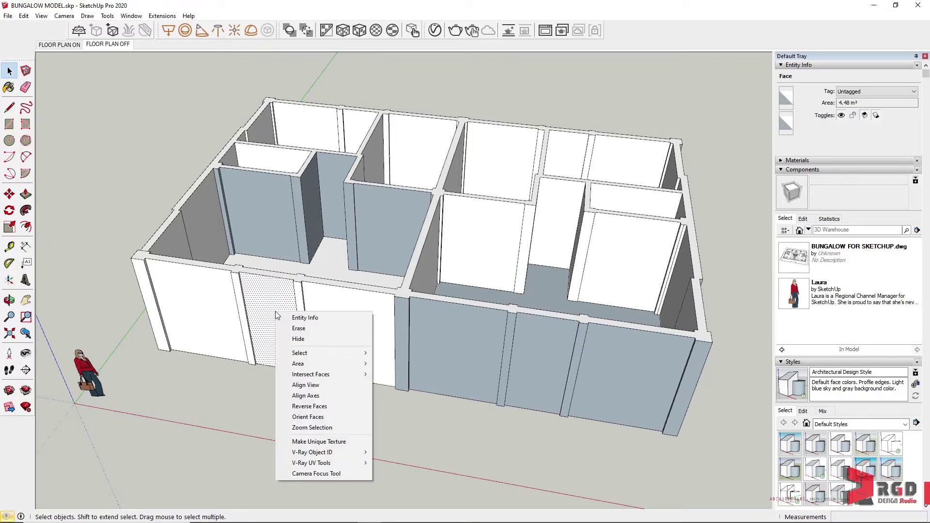
click(311, 417)
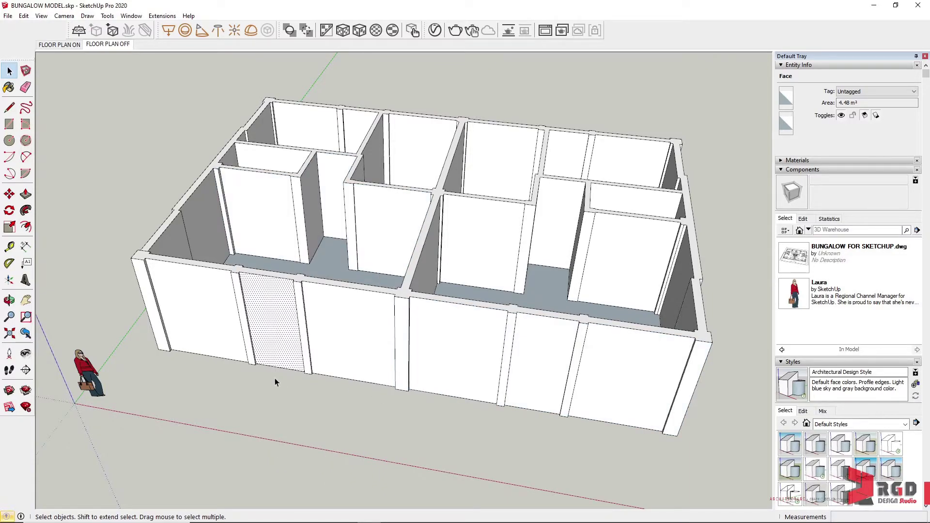
middle_drag(274, 378, 341, 425)
scroll(85, 351, up, 5)
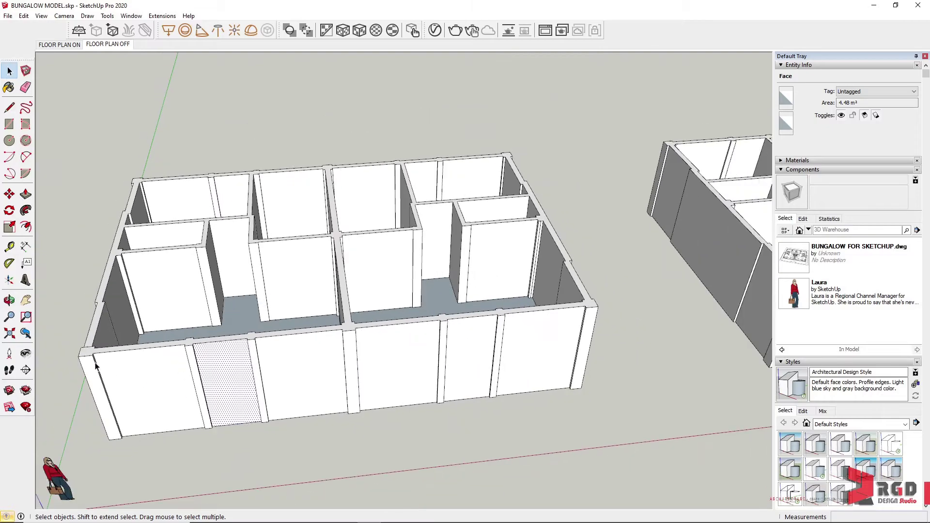
scroll(87, 346, down, 6)
middle_drag(88, 344, 198, 393)
scroll(214, 390, up, 2)
click(214, 389)
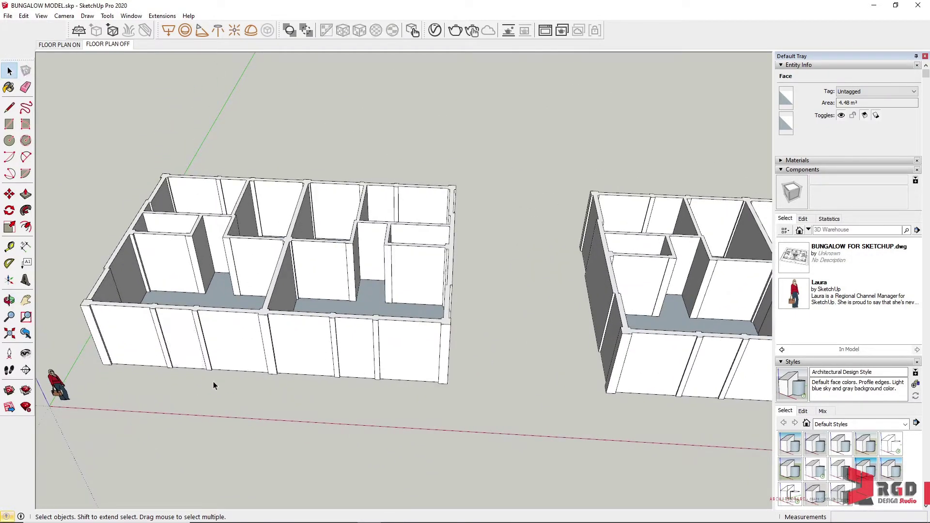
middle_drag(285, 339, 327, 366)
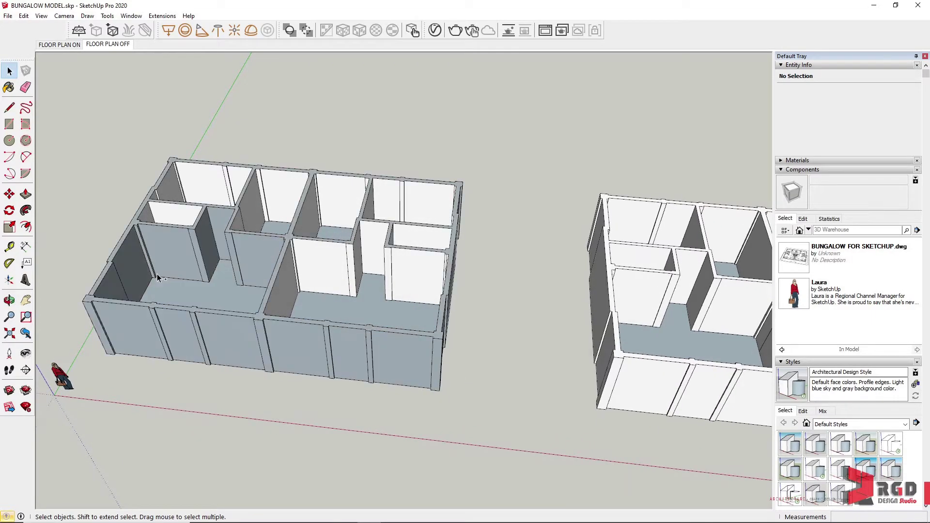
Select the whole flat traced plan of the original model and reverse its faces
drag(101, 152, 612, 469)
right_click(272, 336)
click(305, 442)
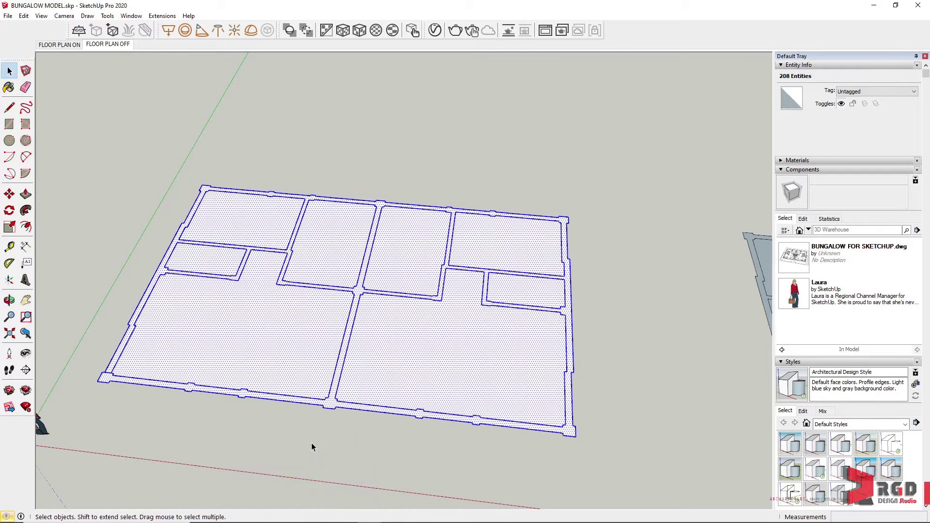
Extrude the reversed wall face upward to 3200 mm with Push/Pull
click(26, 194)
drag(332, 405, 318, 328)
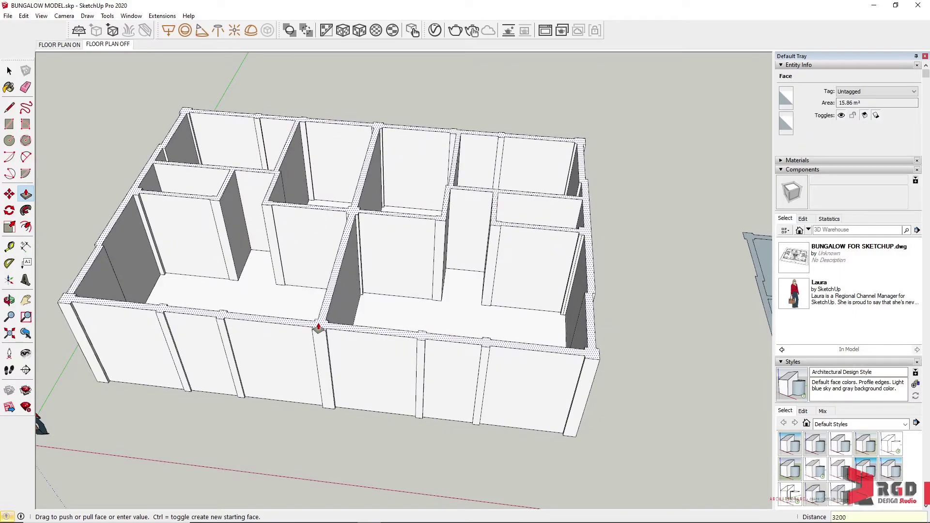
middle_drag(318, 328, 383, 458)
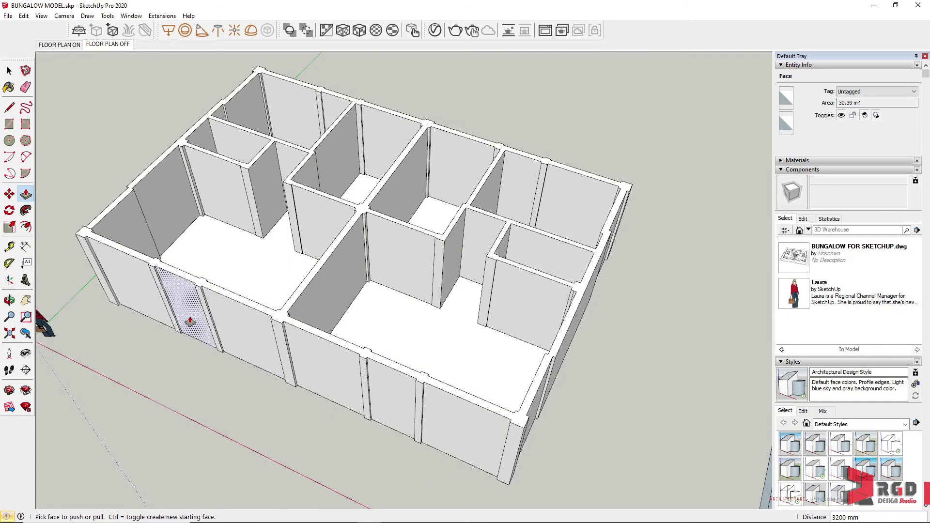
scroll(190, 321, up, 6)
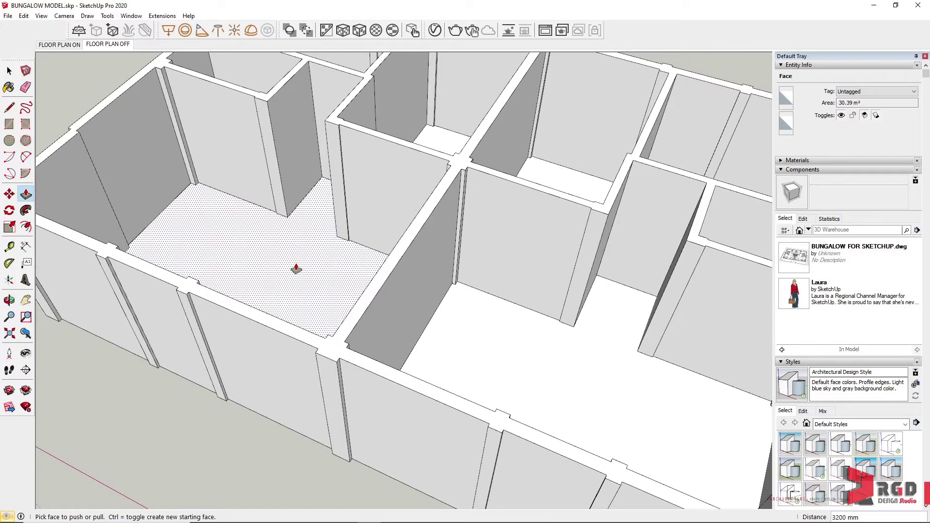
scroll(296, 269, down, 2)
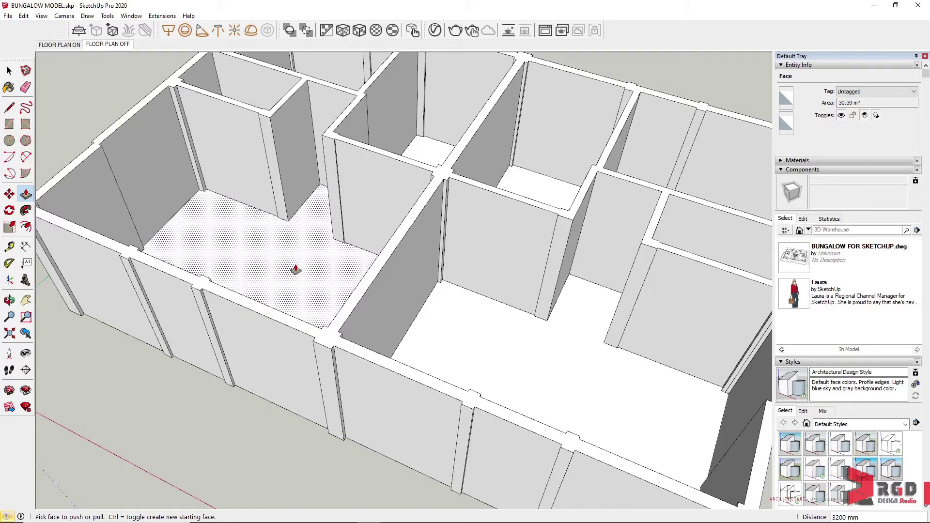
scroll(296, 269, down, 3)
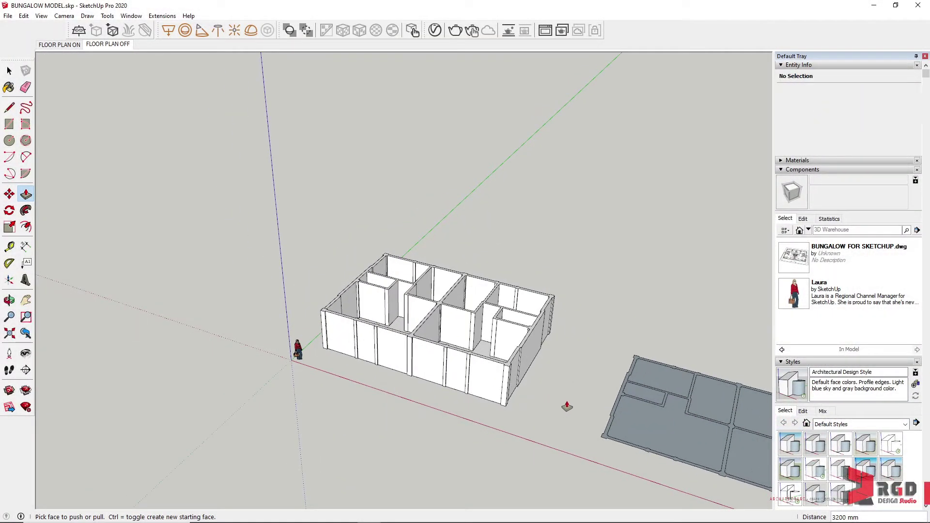
Examine the unextruded plan copy beside the walls, checking the orientation of its wall and floor faces
middle_drag(554, 414, 391, 285)
scroll(492, 326, up, 4)
scroll(613, 337, up, 2)
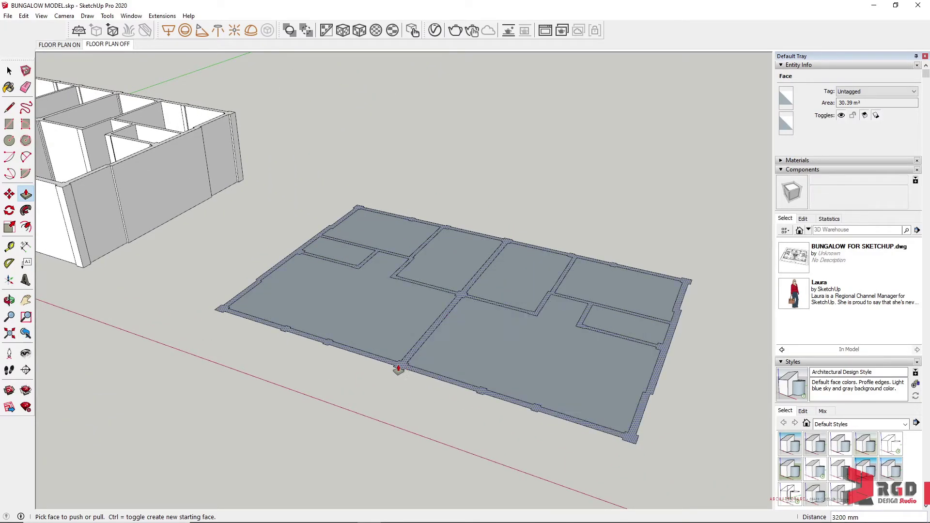
scroll(292, 262, up, 2)
scroll(227, 308, up, 3)
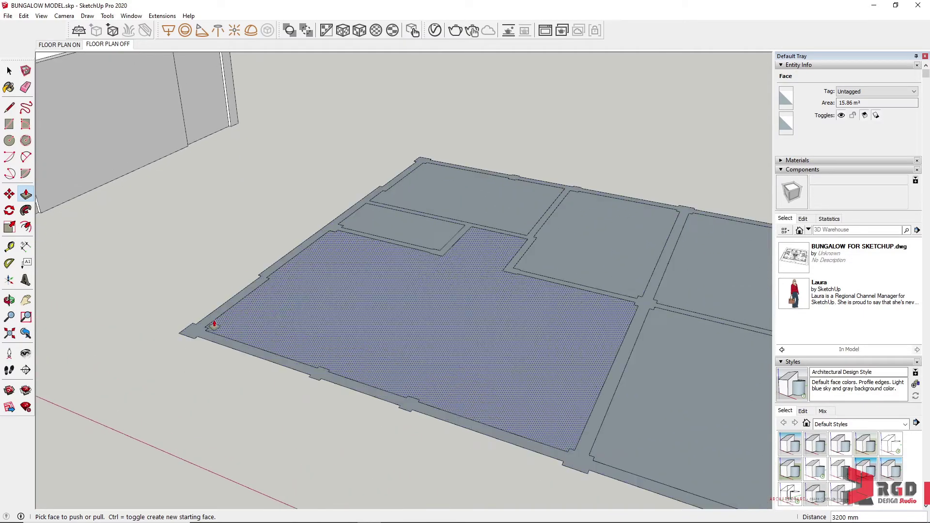
scroll(185, 356, down, 4)
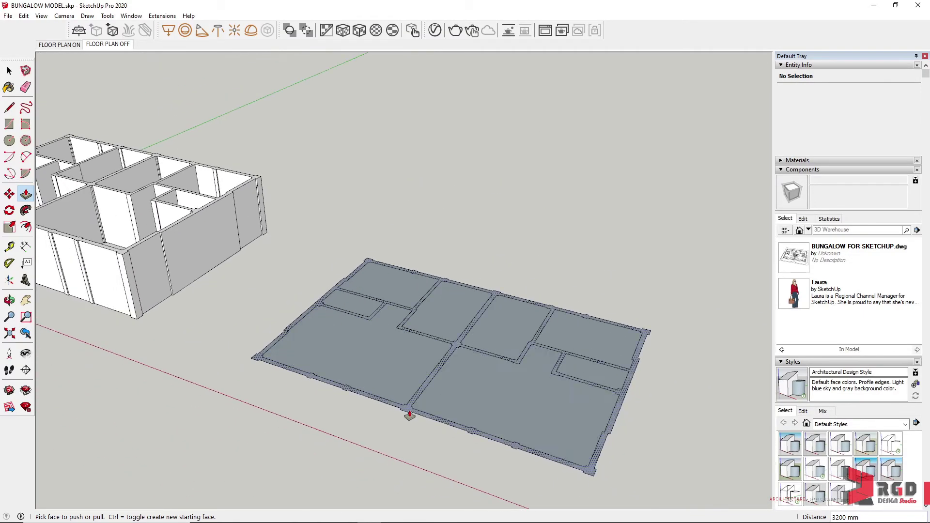
scroll(551, 430, up, 2)
scroll(504, 453, up, 2)
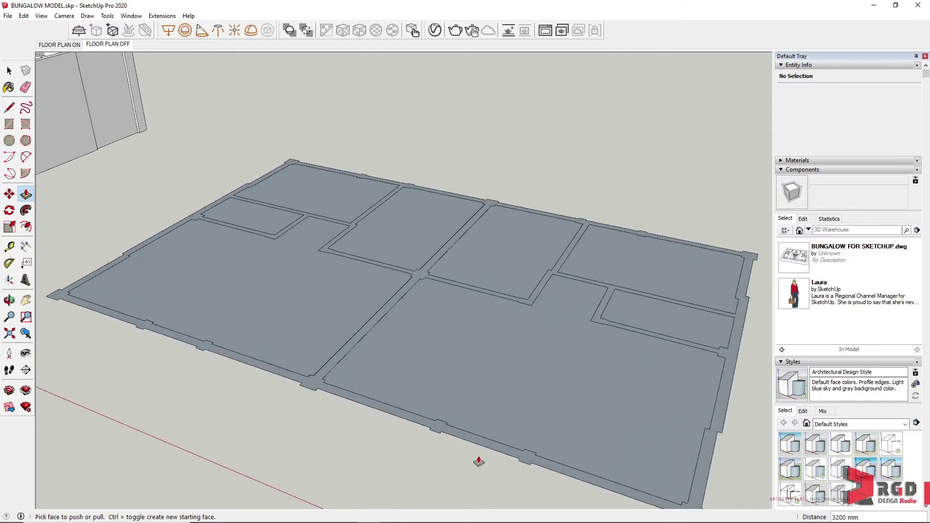